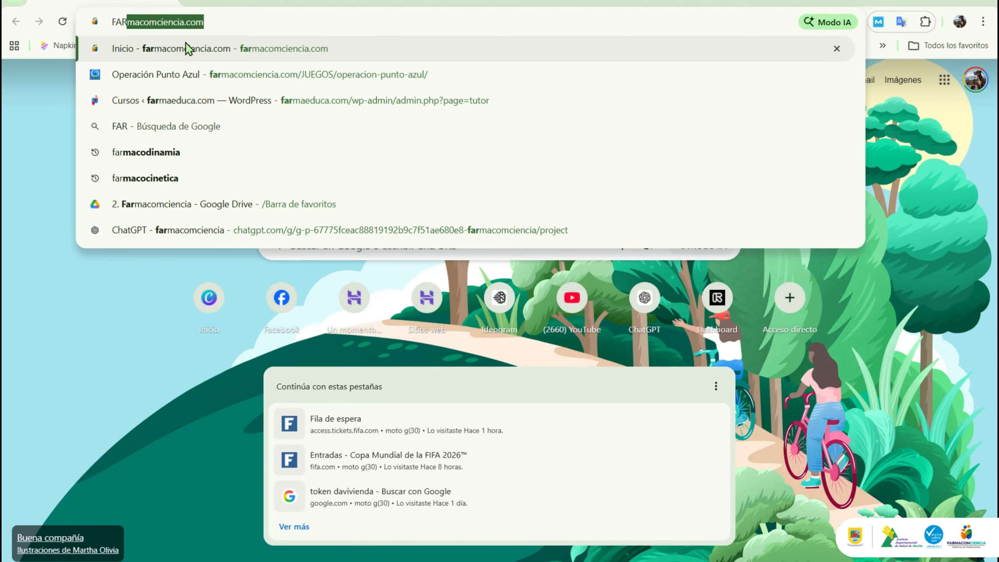
Step: Open the E-Reporting adverse-reaction form from the FarmaConsulta section of the Farmacomciencia homepage
{"action": "left_click", "coordinate": [191, 46]}
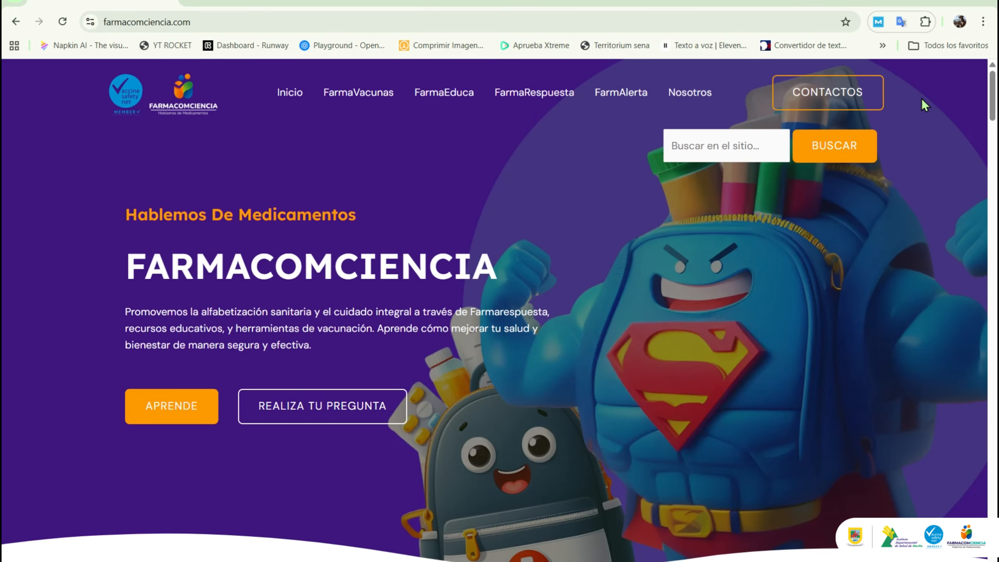
{"action": "scroll", "coordinate": [925, 105], "scroll_direction": "down", "scroll_amount": 20}
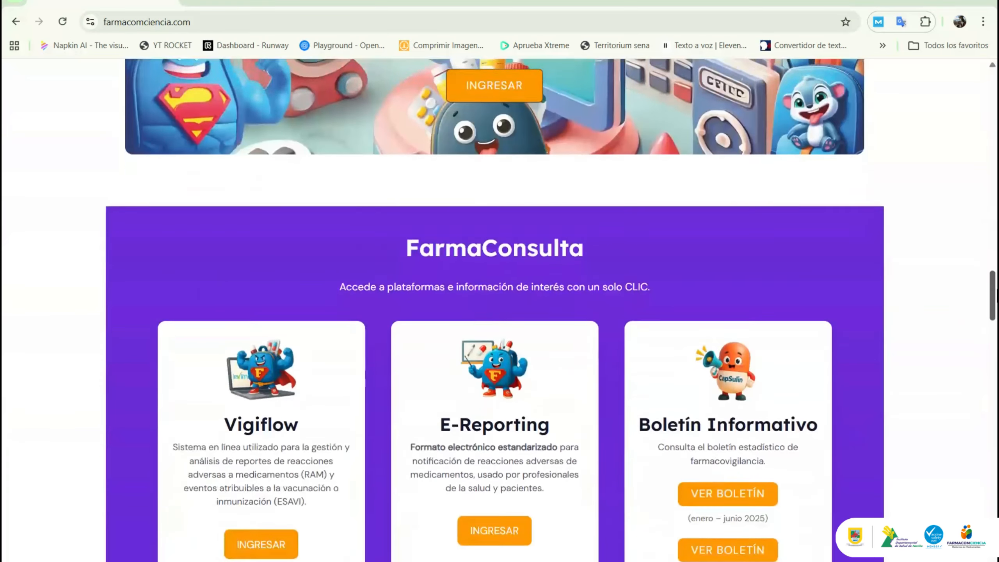
{"action": "scroll", "coordinate": [979, 330], "scroll_direction": "down", "scroll_amount": 2}
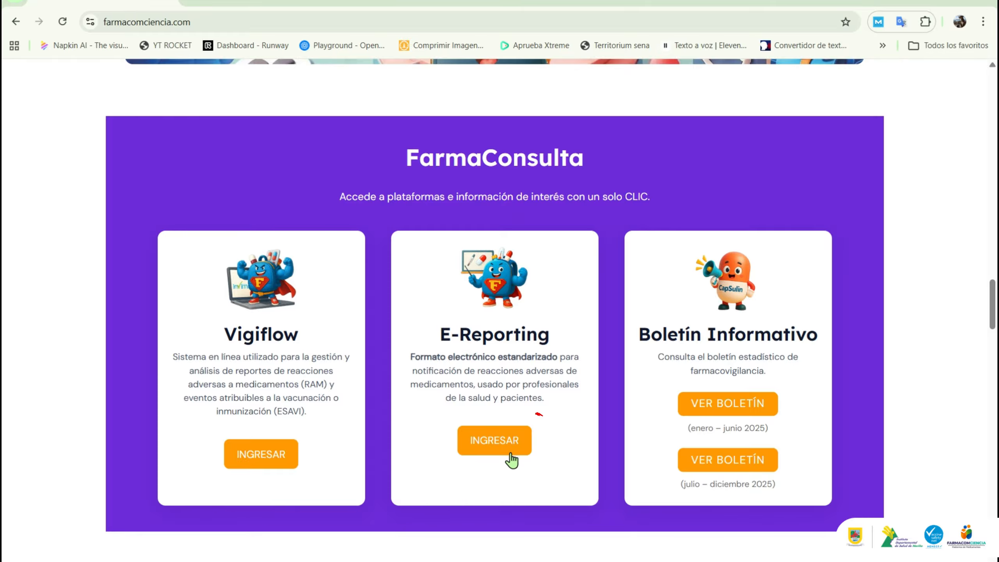
{"action": "left_click", "coordinate": [494, 444]}
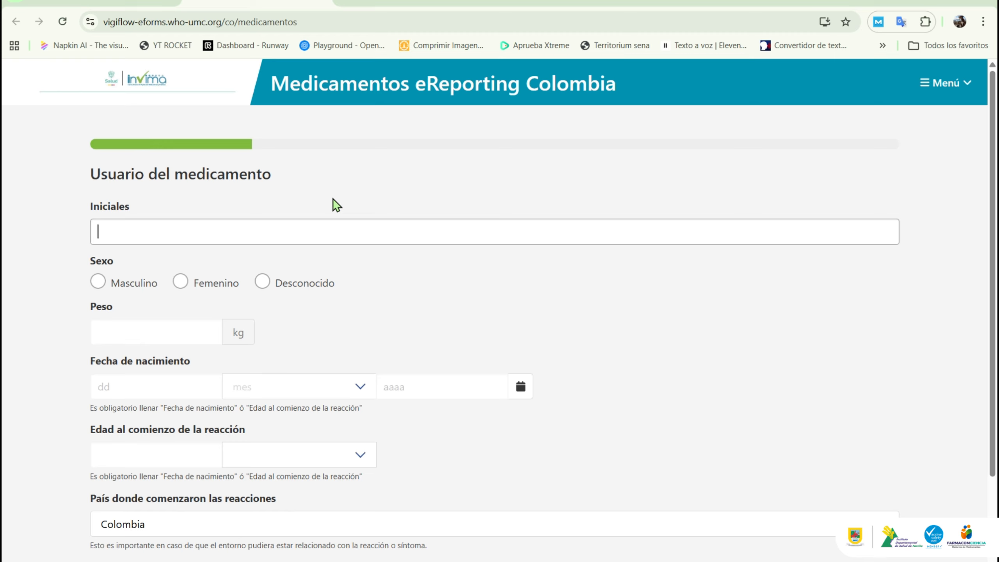
Step: Enter the patient's initials, Femenino sex and a weight of 78.5 kg
{"action": "left_click", "coordinate": [231, 294]}
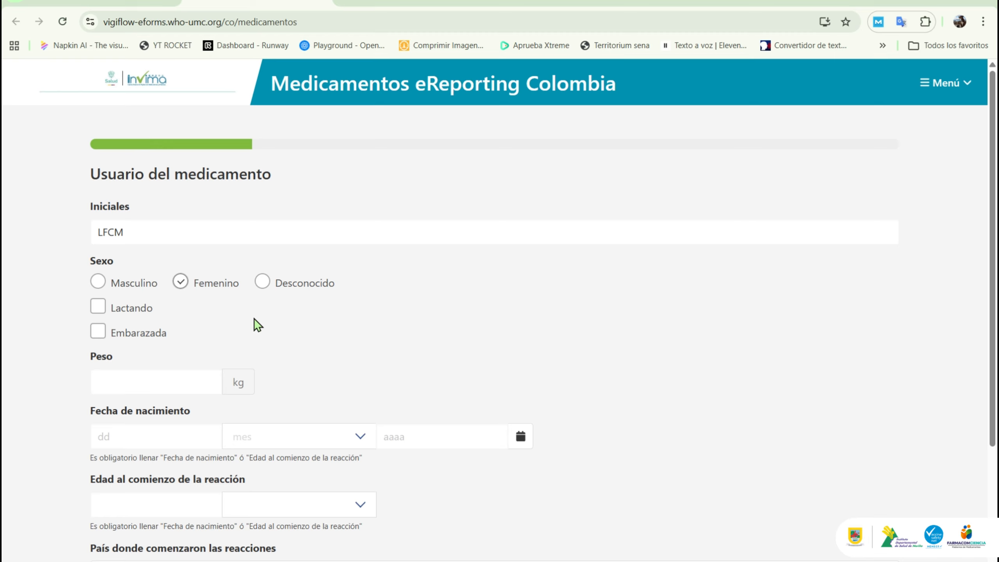
{"action": "left_click", "coordinate": [176, 380]}
{"action": "type", "text": "78"}
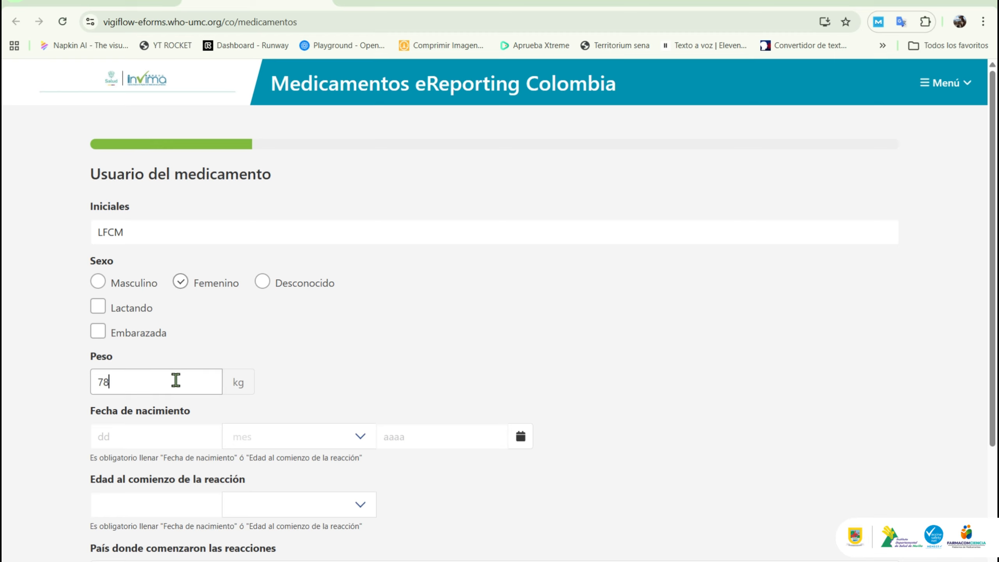
{"action": "type", "text": ".5"}
{"action": "left_click", "coordinate": [177, 434]}
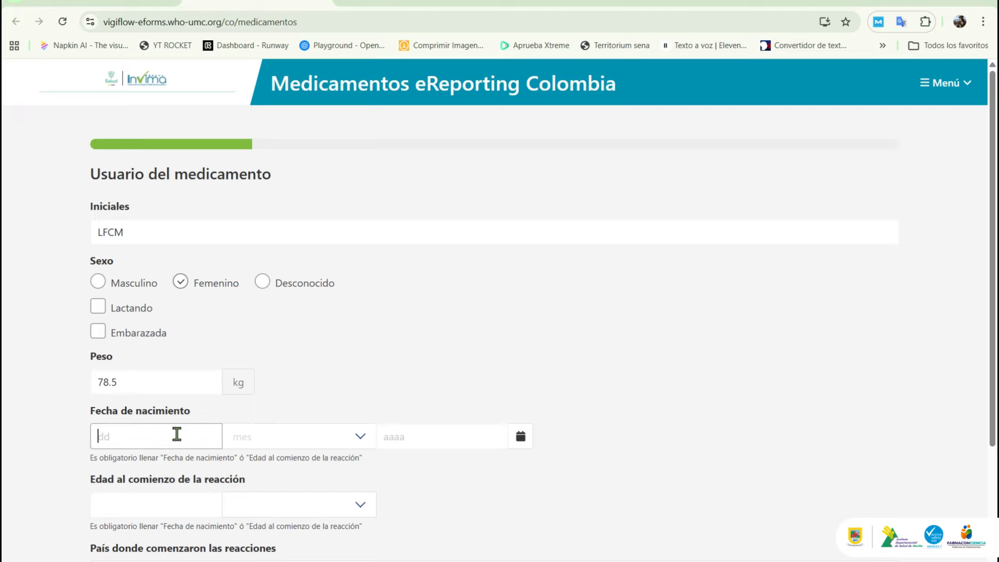
{"action": "type", "text": "0"}
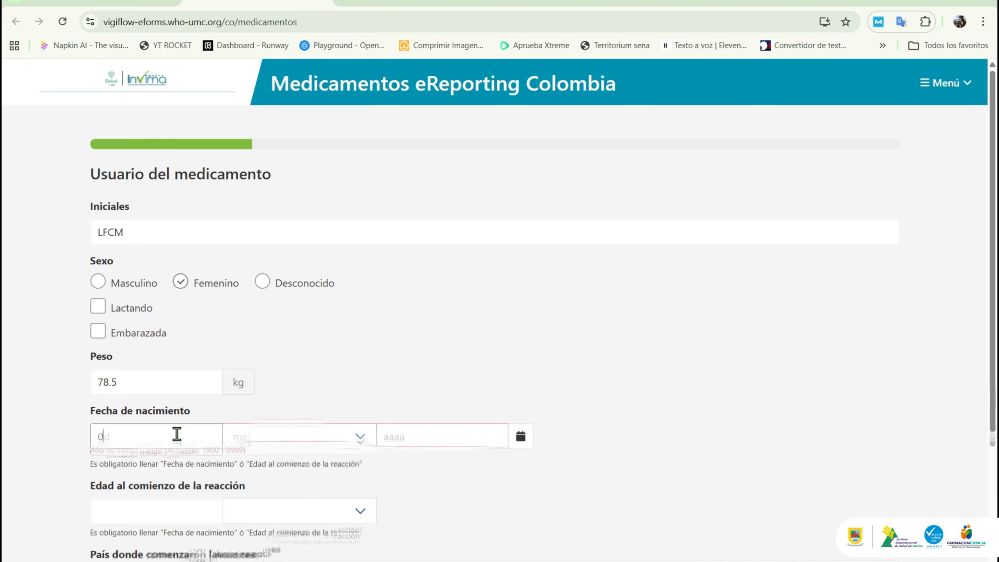
{"action": "type", "text": "7"}
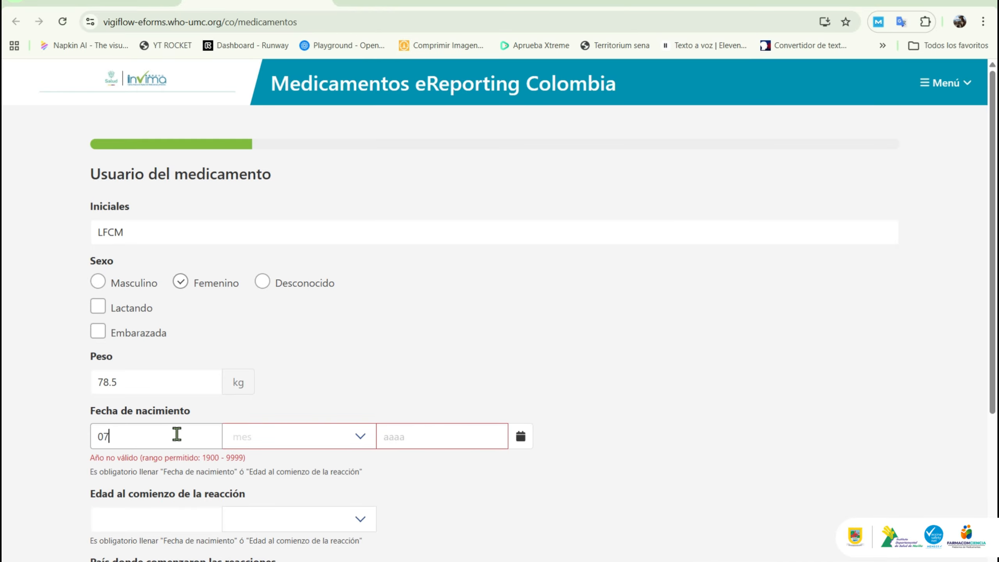
{"action": "left_click", "coordinate": [265, 441]}
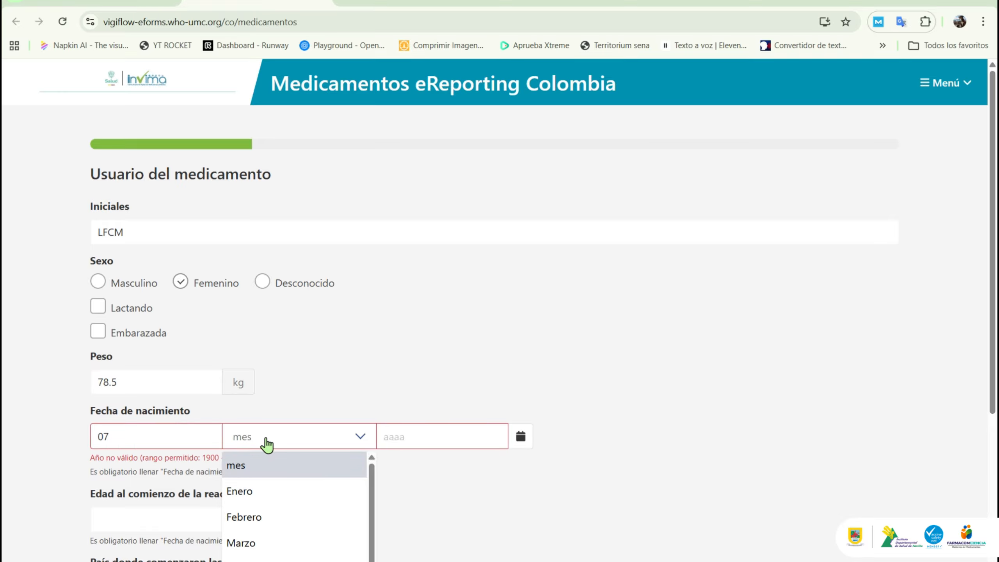
{"action": "left_click", "coordinate": [269, 519]}
{"action": "left_click", "coordinate": [425, 437]}
{"action": "type", "text": "1"}
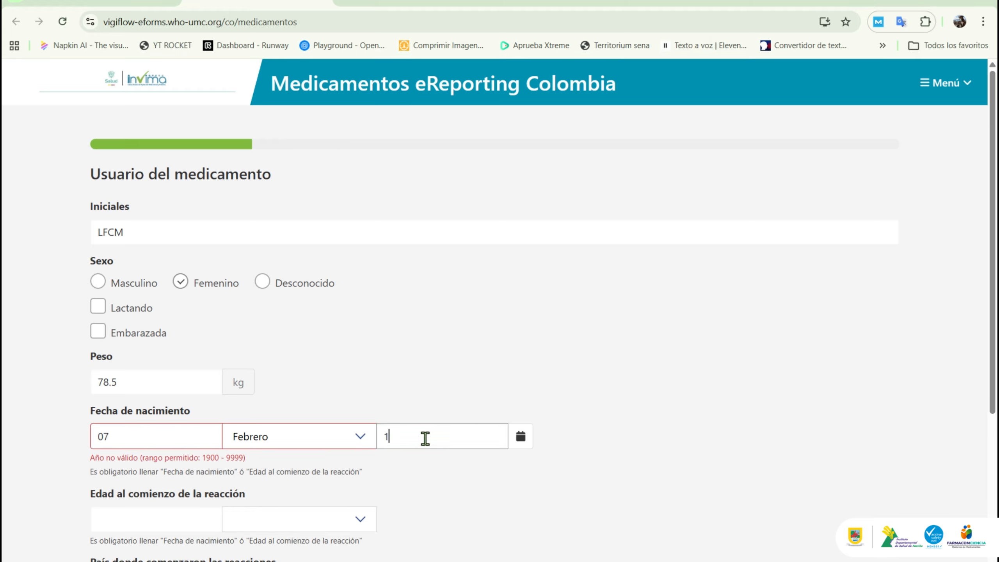
{"action": "type", "text": "996"}
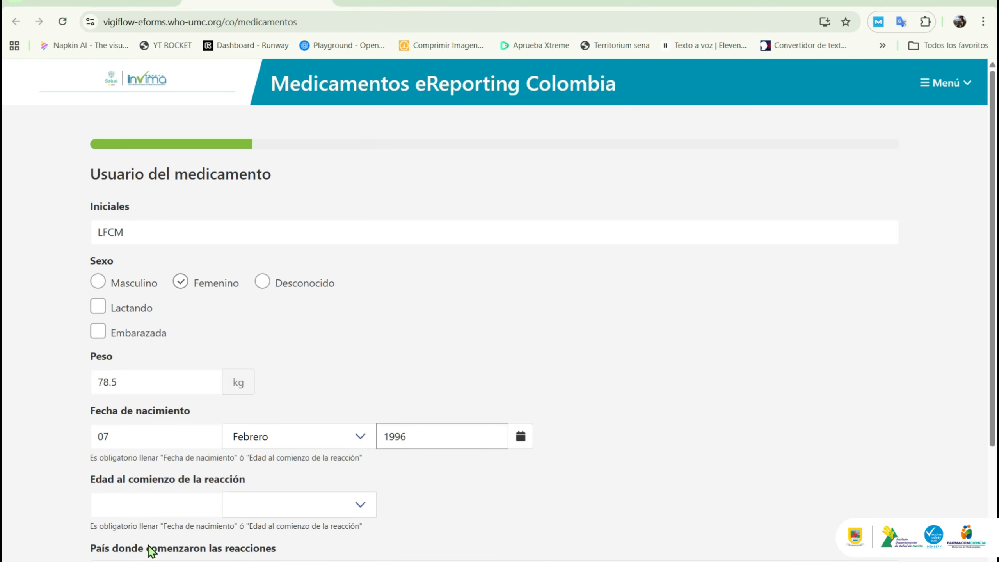
{"action": "left_click", "coordinate": [145, 493]}
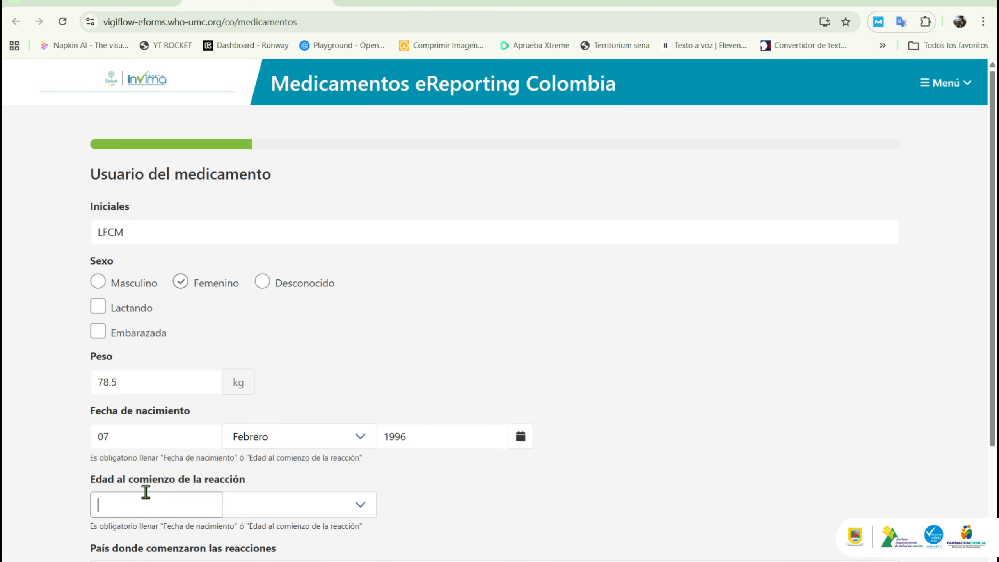
Step: Set age at reaction onset to 29 Año and continue to Describa lo sucedido
{"action": "type", "text": "29"}
{"action": "left_click", "coordinate": [285, 505]}
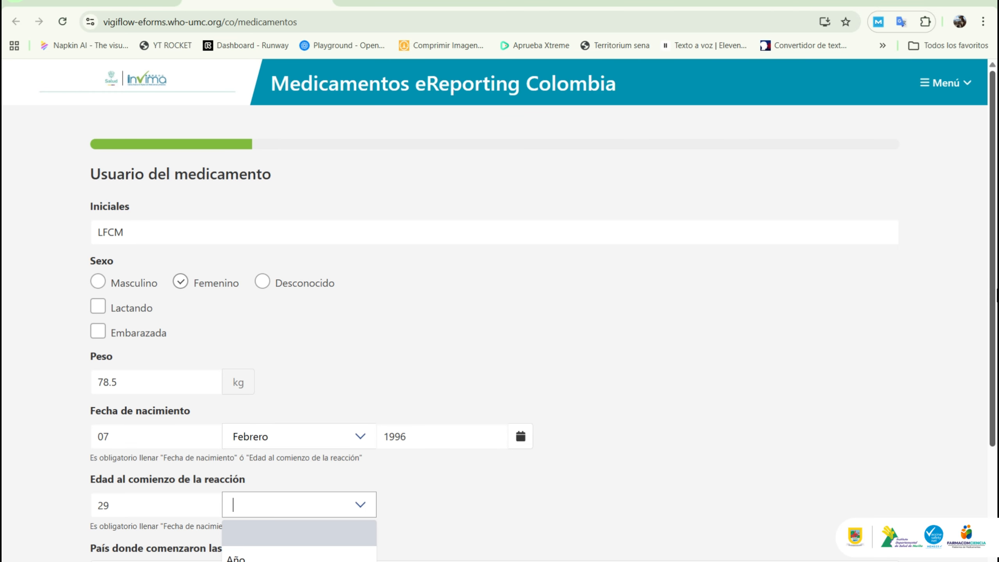
{"action": "left_click_drag", "start_coordinate": [995, 288], "coordinate": [997, 365]}
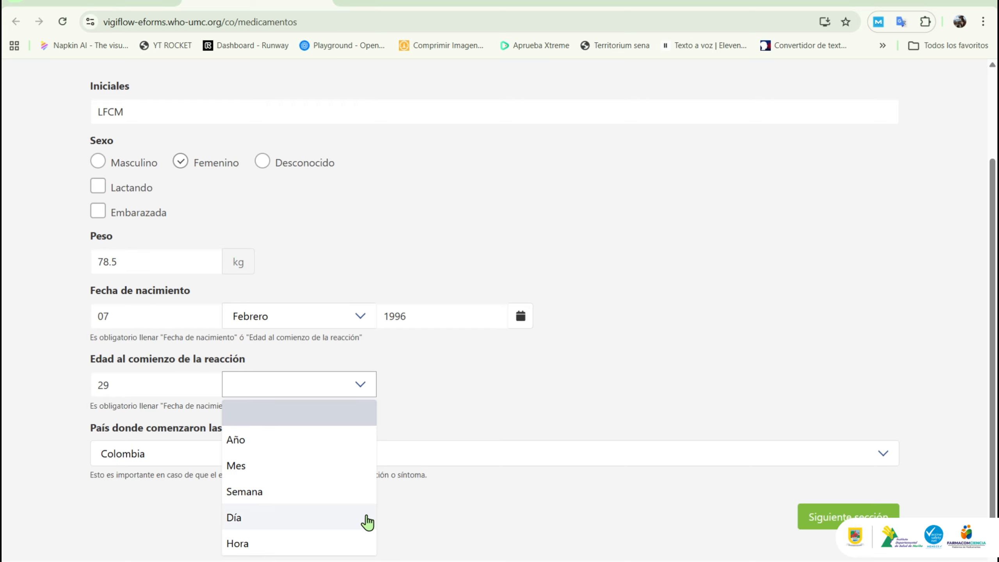
{"action": "left_click", "coordinate": [355, 440]}
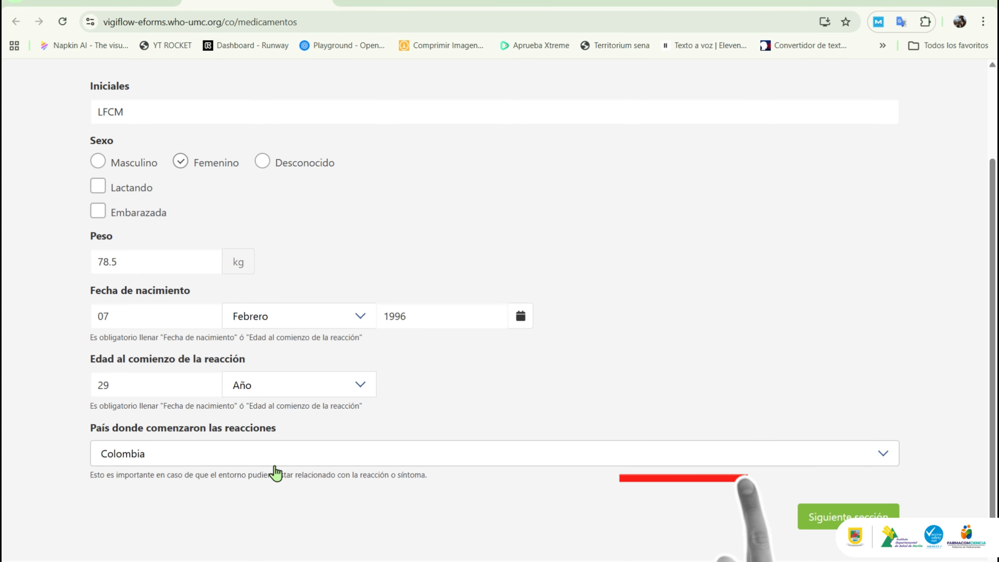
{"action": "left_click", "coordinate": [831, 516]}
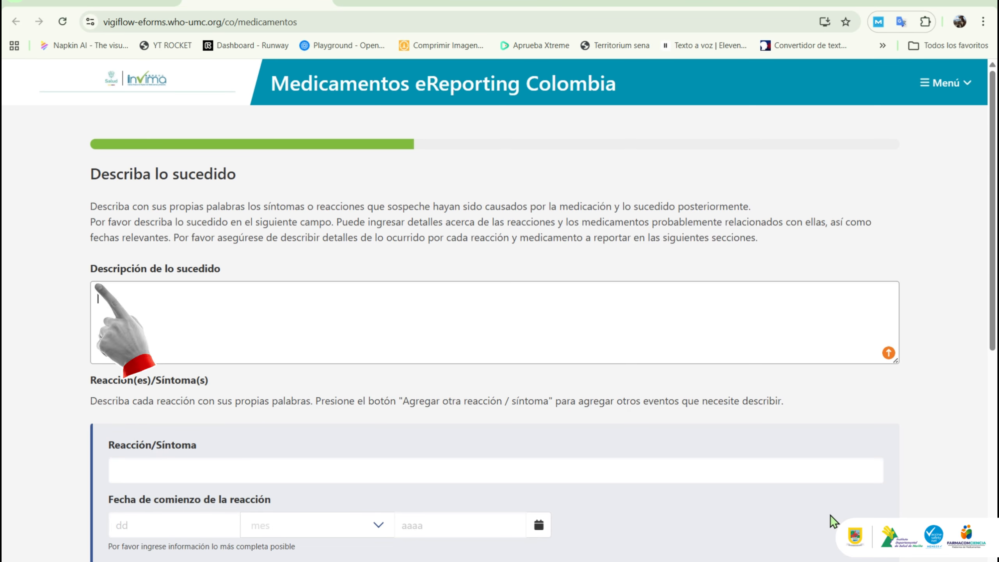
Step: Paste the prepared diclofenaco 50 mg stomach-reaction narrative into Descripción de lo sucedido
{"action": "left_click", "coordinate": [456, 345]}
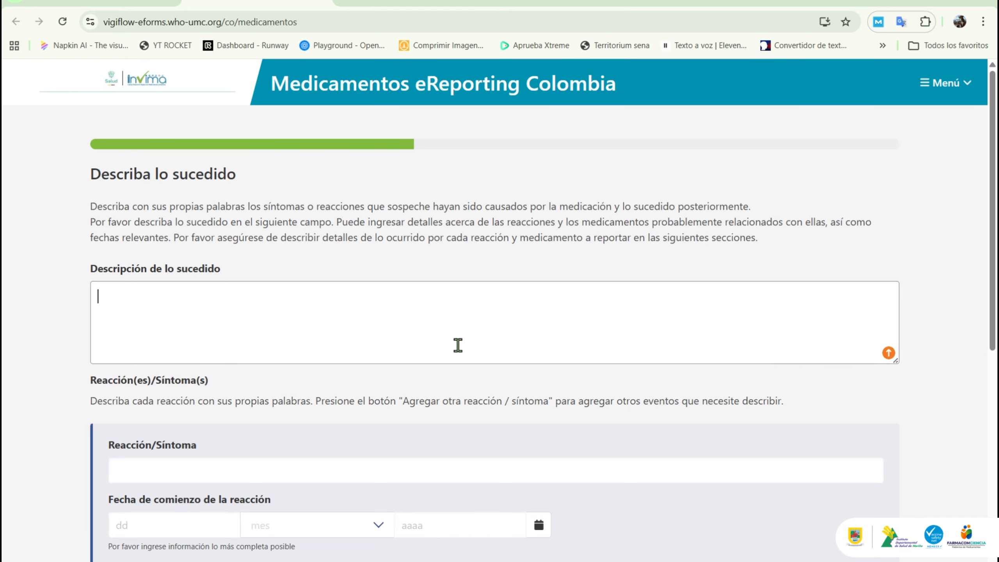
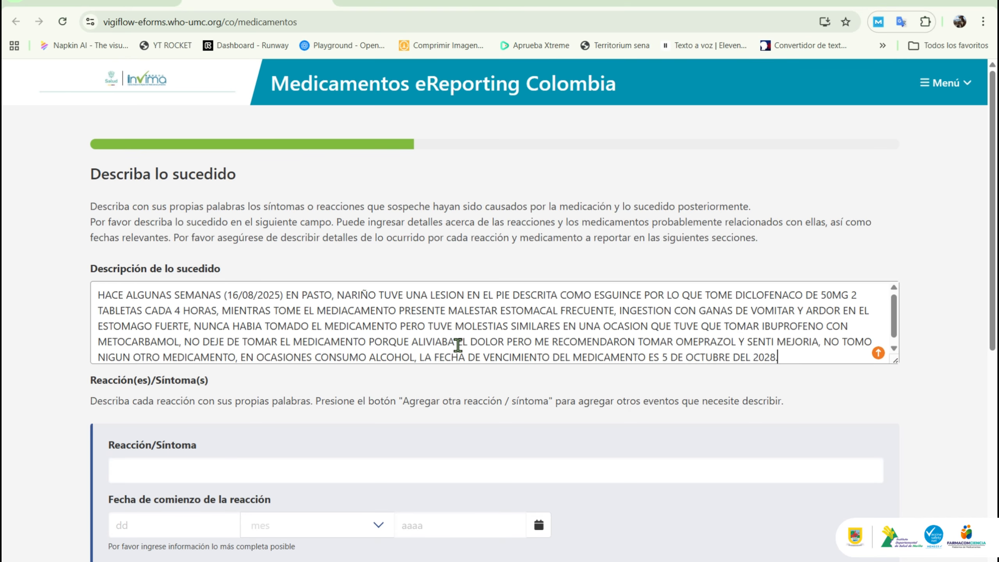
{"action": "left_click", "coordinate": [239, 294]}
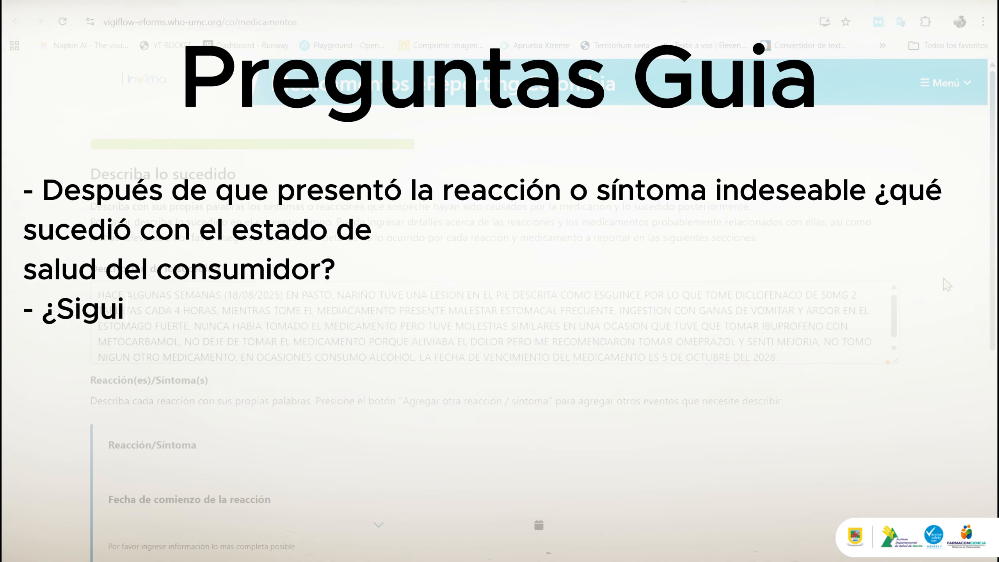
{"action": "left_click_drag", "start_coordinate": [901, 317], "coordinate": [896, 315]}
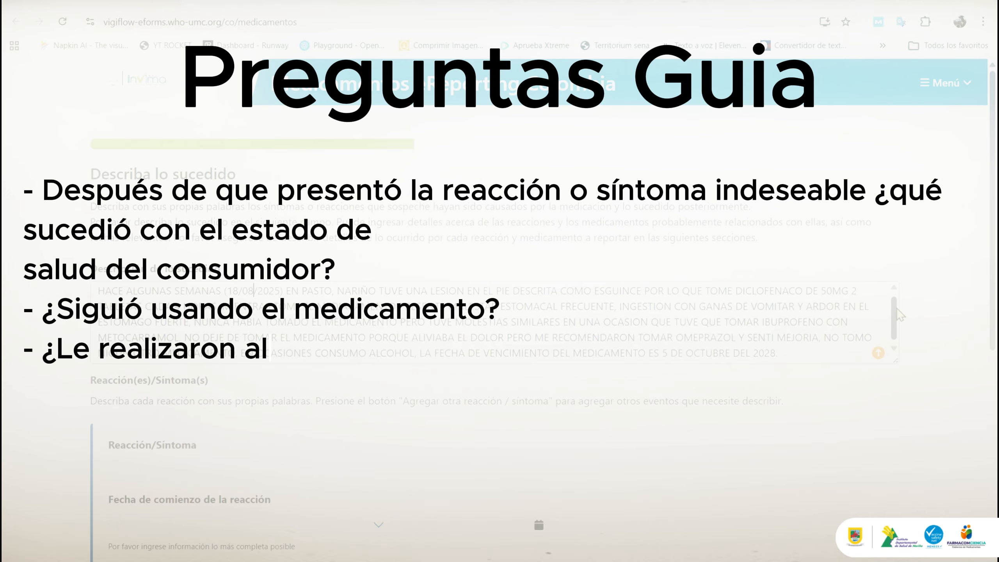
{"action": "left_click", "coordinate": [811, 350]}
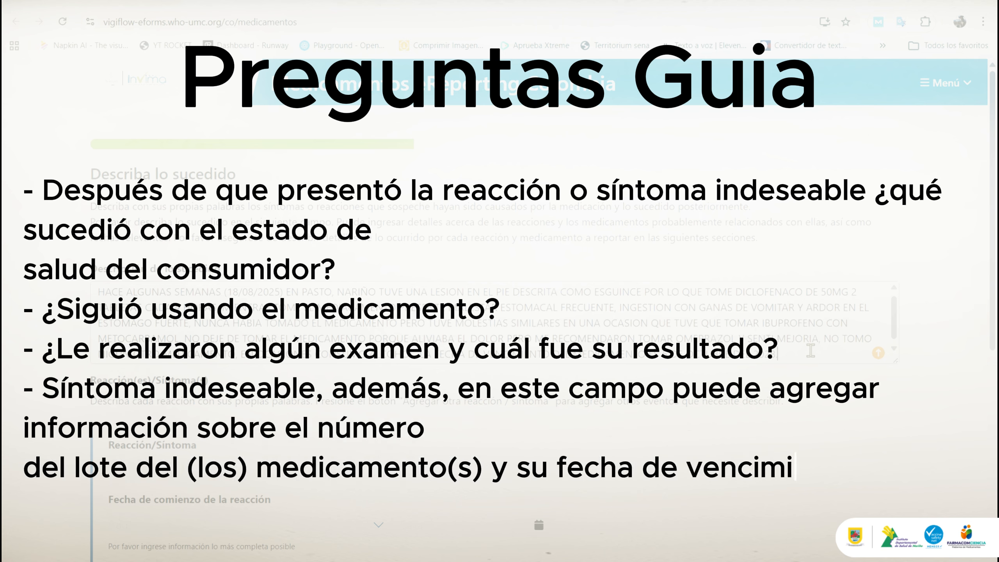
{"action": "left_click_drag", "start_coordinate": [280, 292], "coordinate": [228, 296]}
{"action": "key", "text": "ctrl+c"}
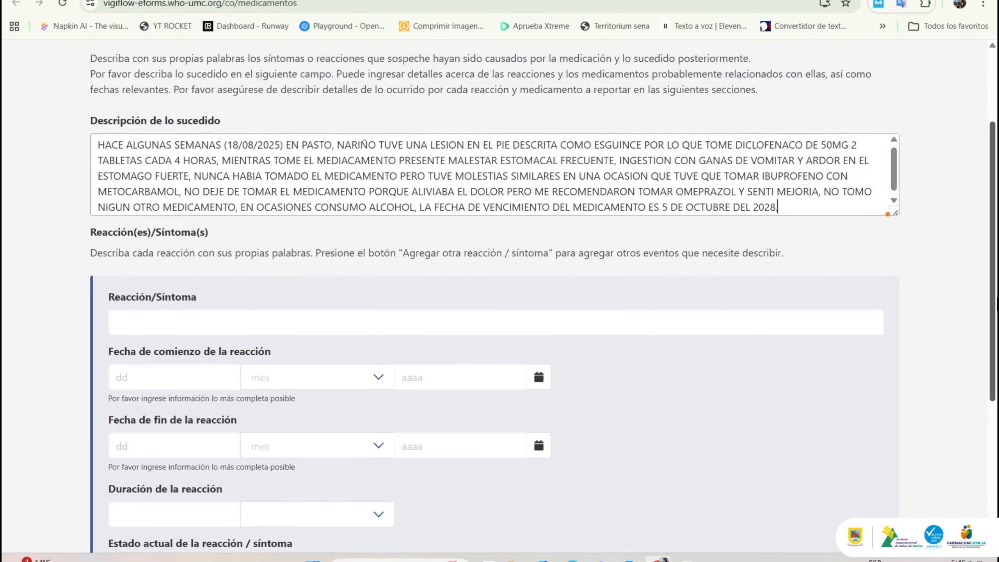
Step: Enter 'GASTRITIS, MALESTAR ESTOMACAL Y NAUSEAS' as the reaction/symptom
{"action": "scroll", "coordinate": [499, 296], "scroll_direction": "down", "scroll_amount": 4}
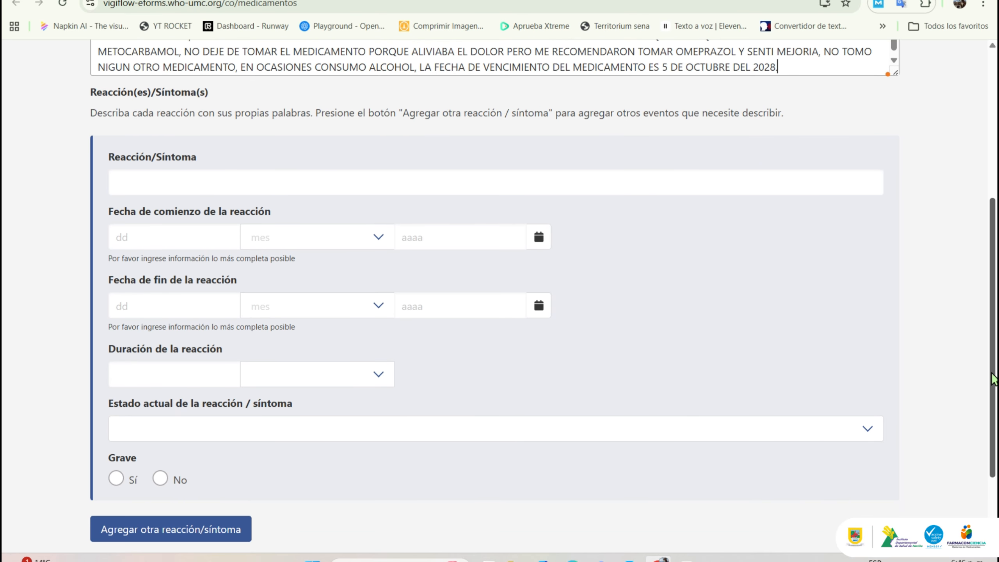
{"action": "left_click", "coordinate": [676, 188]}
{"action": "type", "text": "GASTRIT"}
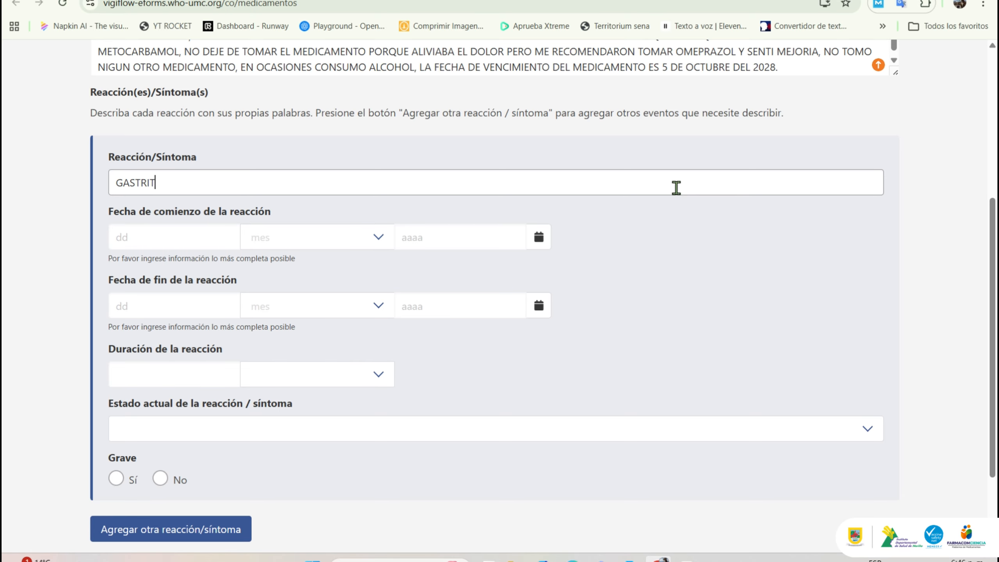
{"action": "type", "text": "IS, MALESTAR ESTOMACAL"}
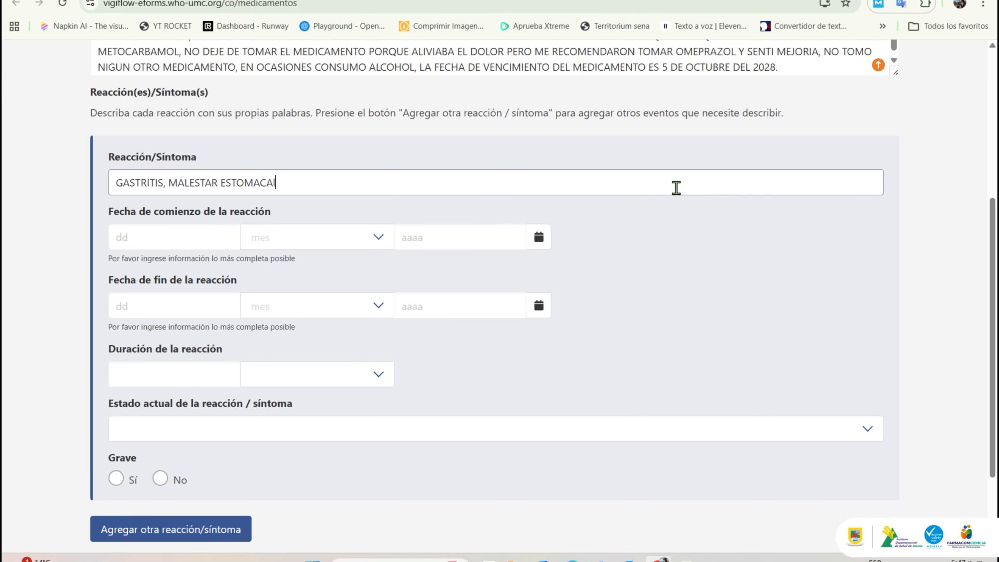
{"action": "type", "text": " y"}
{"action": "key", "text": "BackSpace"}
{"action": "key", "text": "BackSpace"}
{"action": "key", "text": "BackSpace"}
{"action": "type", "text": "L Y NAUSEAS"}
Step: Set the reaction start date to 18 Agosto 2025
{"action": "left_click", "coordinate": [209, 237]}
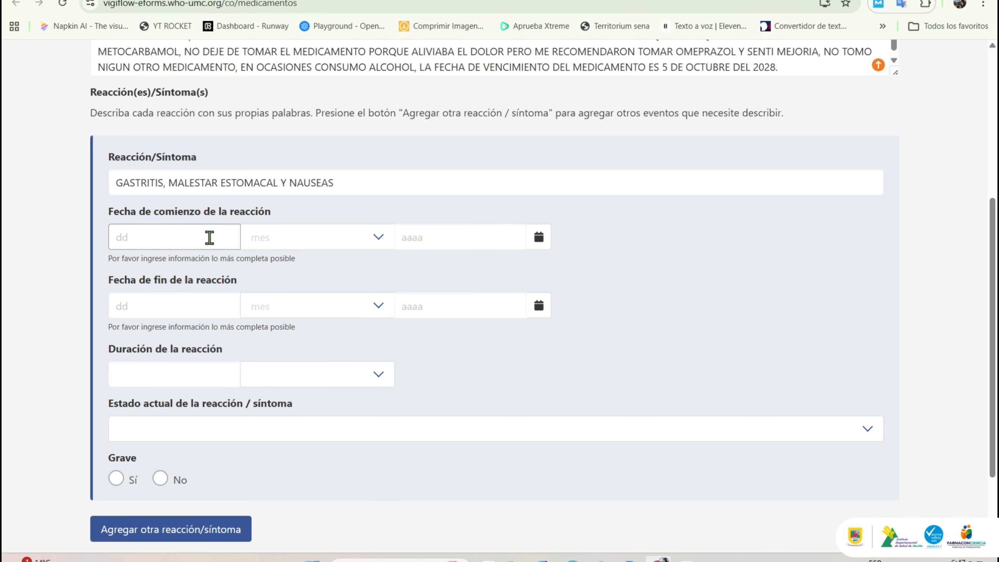
{"action": "key", "text": "ctrl+v"}
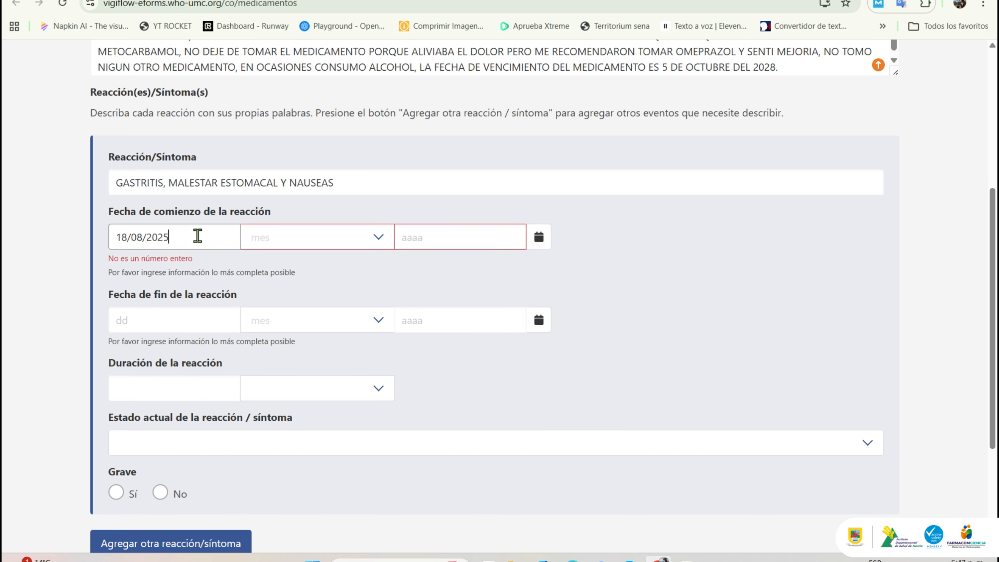
{"action": "left_click_drag", "start_coordinate": [196, 236], "coordinate": [126, 238]}
{"action": "key", "text": "BackSpace"}
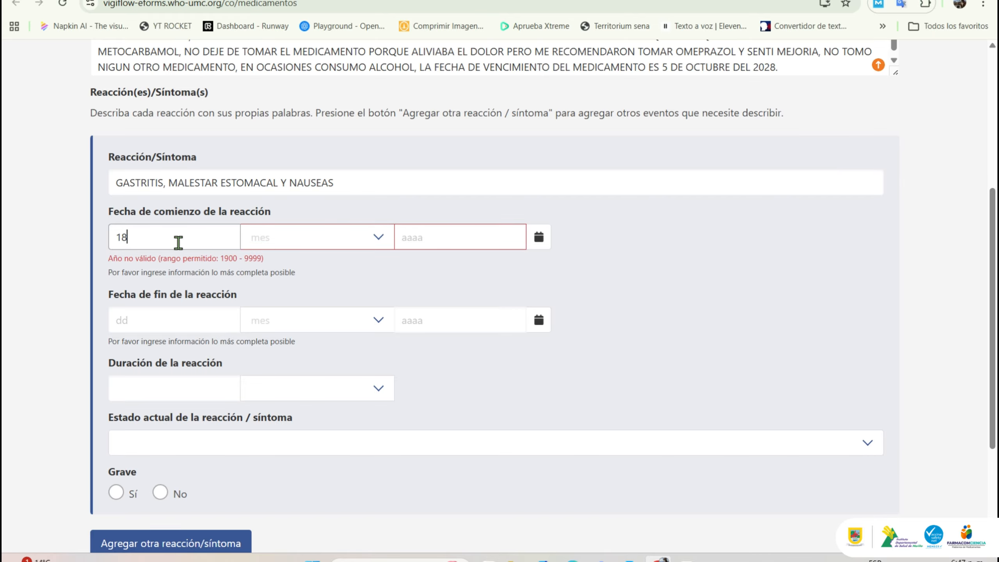
{"action": "left_click", "coordinate": [273, 249]}
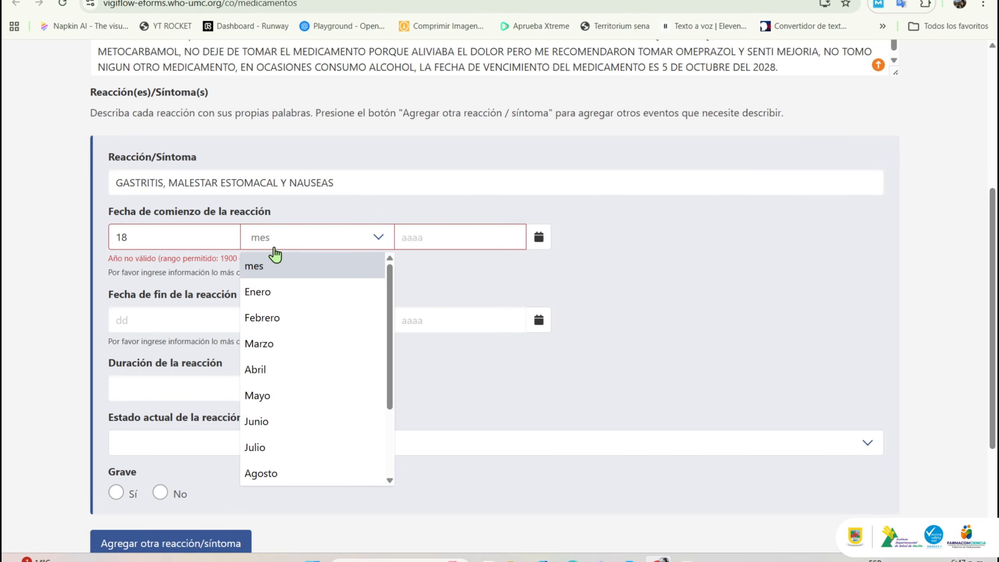
{"action": "left_click", "coordinate": [309, 472]}
{"action": "left_click", "coordinate": [444, 237]}
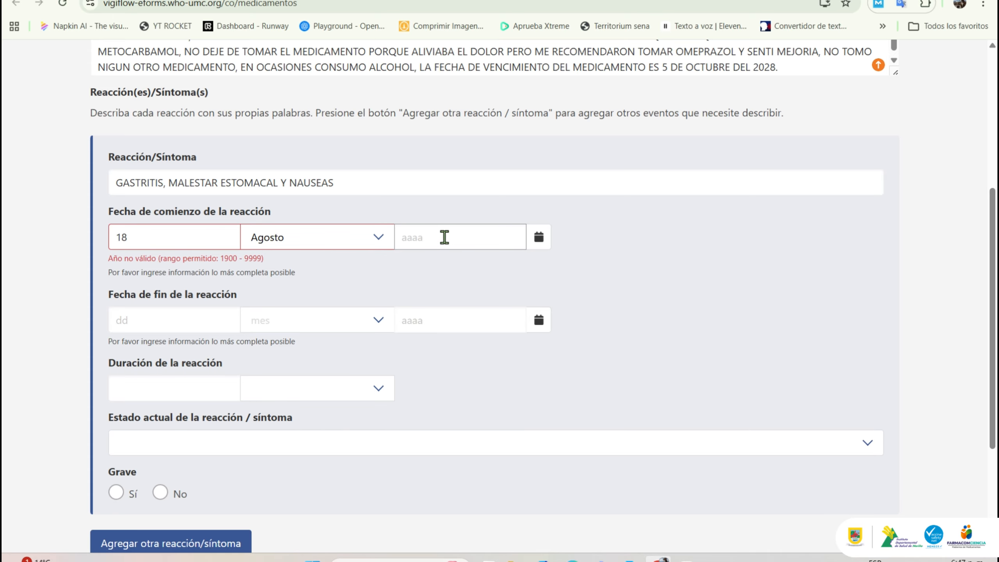
{"action": "type", "text": "2025"}
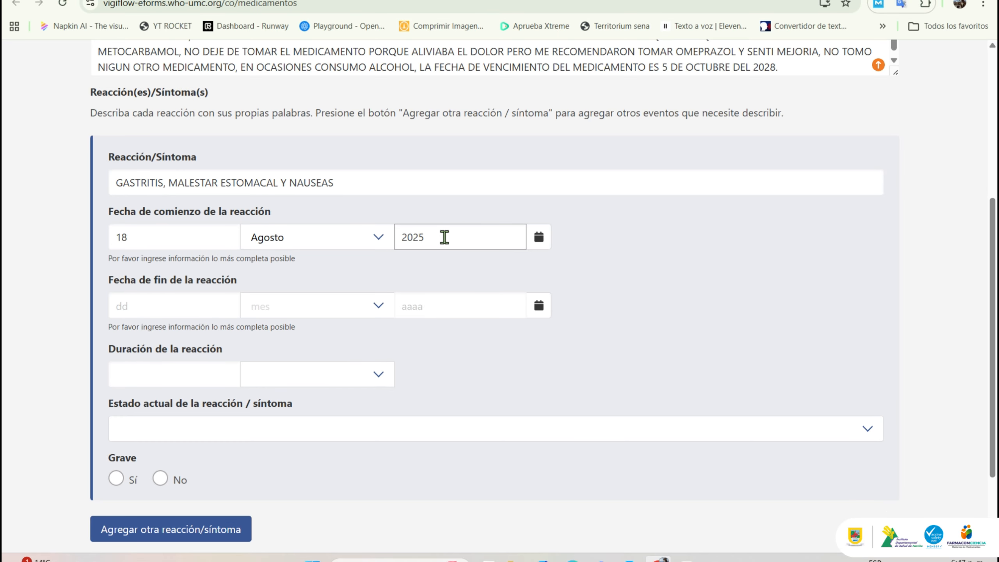
Step: Set the reaction end date to 20 Agosto 2025
{"action": "left_click", "coordinate": [178, 298]}
{"action": "type", "text": "20"}
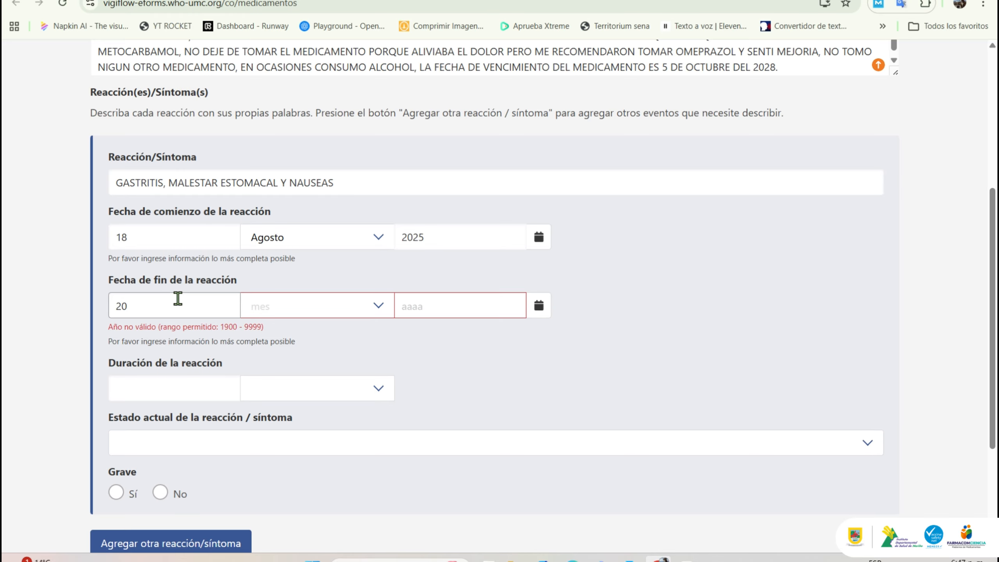
{"action": "left_click", "coordinate": [305, 305]}
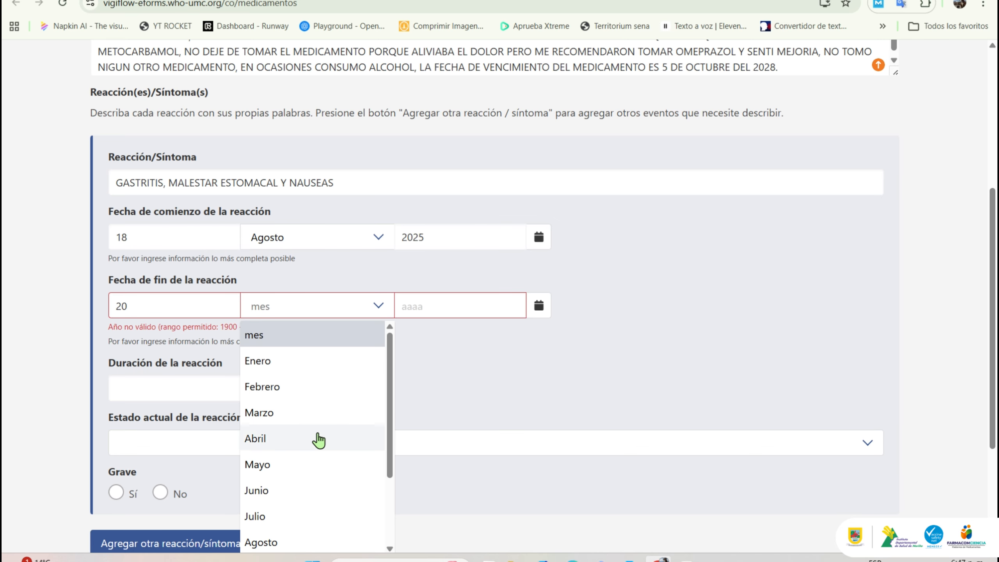
{"action": "left_click", "coordinate": [334, 541]}
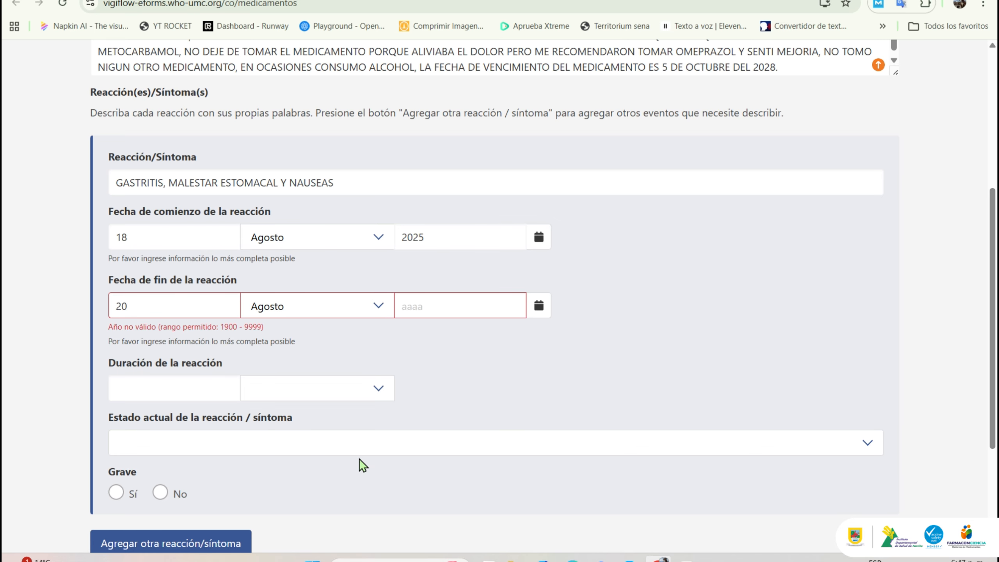
{"action": "left_click", "coordinate": [435, 308]}
{"action": "type", "text": "2025"}
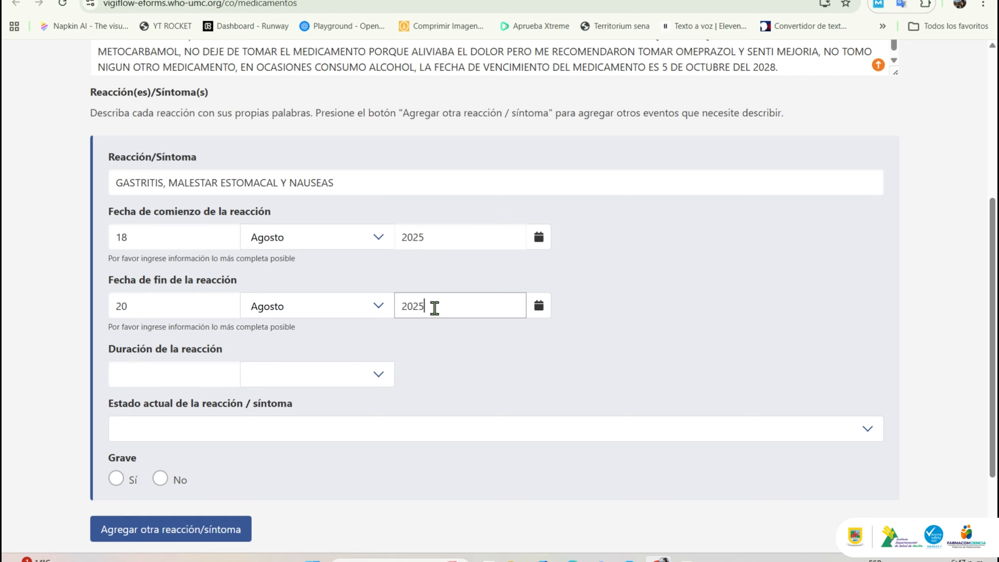
Step: Enter 1 as the reaction duration
{"action": "left_click", "coordinate": [166, 378]}
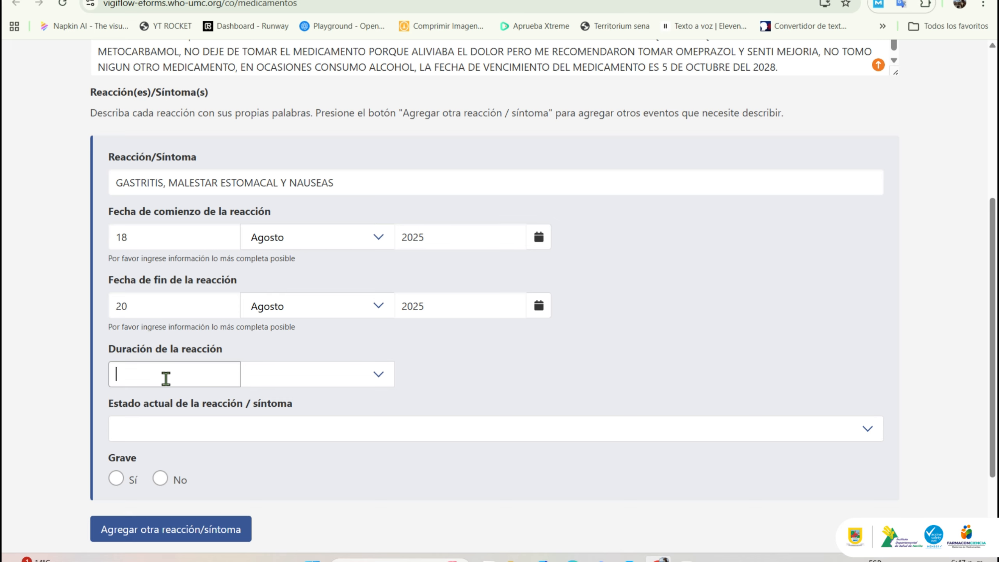
{"action": "type", "text": "1"}
{"action": "left_click", "coordinate": [294, 381]}
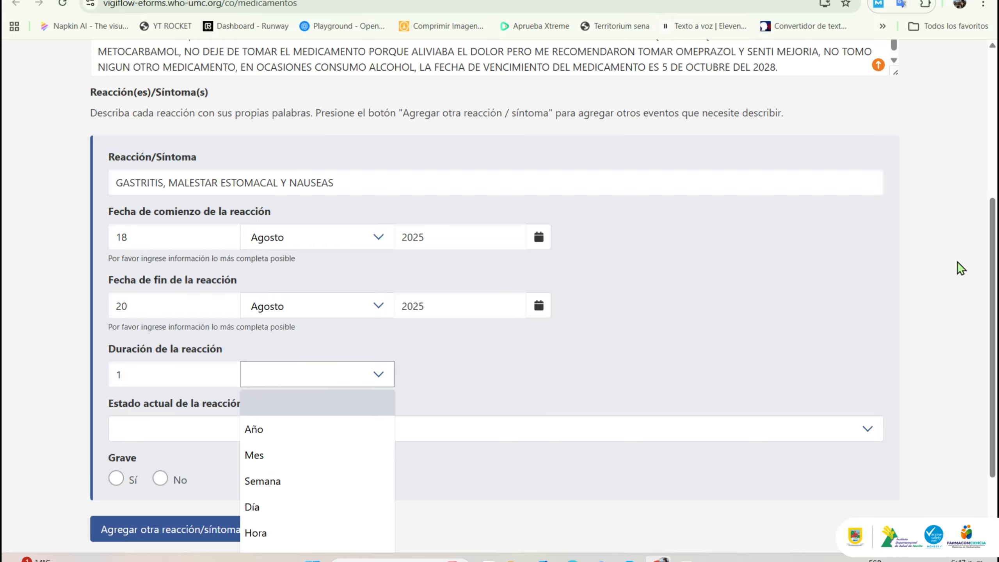
{"action": "scroll", "coordinate": [991, 264], "scroll_direction": "down", "scroll_amount": 1}
{"action": "scroll", "coordinate": [991, 308], "scroll_direction": "down", "scroll_amount": 2}
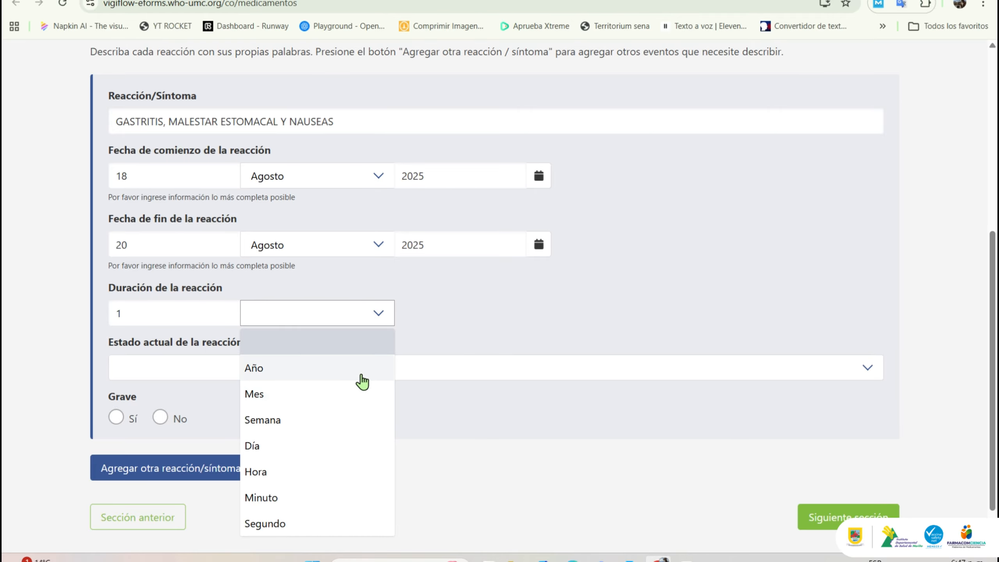
Step: Set the duration unit to Día and current status to Recuperada/Resuelta
{"action": "left_click", "coordinate": [358, 445]}
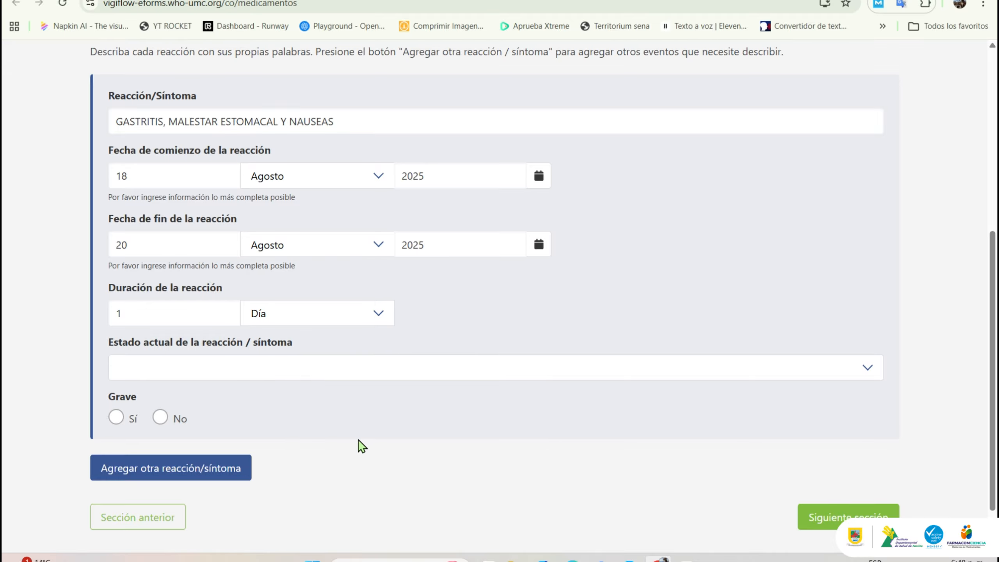
{"action": "left_click", "coordinate": [278, 374]}
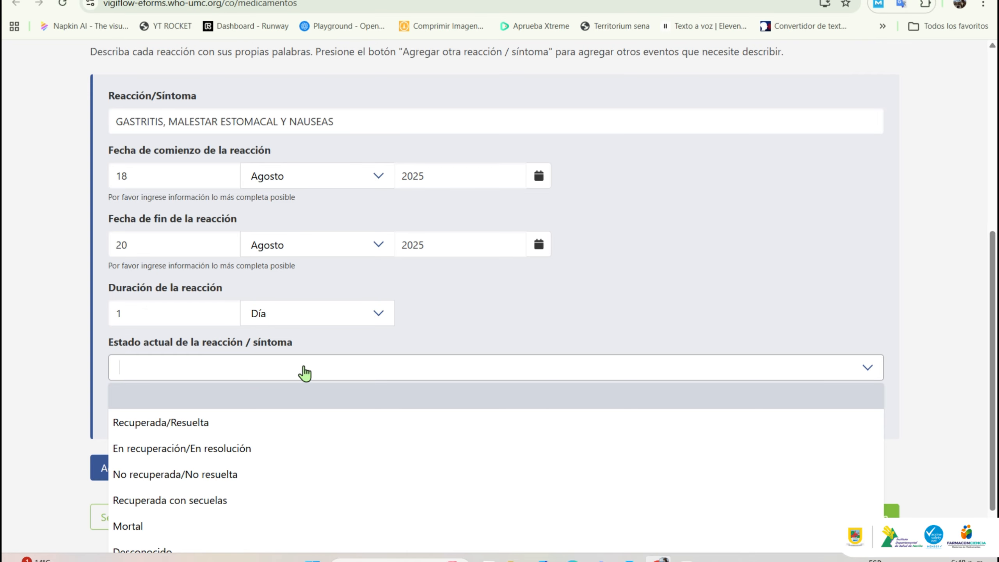
{"action": "scroll", "coordinate": [995, 299], "scroll_direction": "down", "scroll_amount": 1}
{"action": "scroll", "coordinate": [995, 299], "scroll_direction": "down", "scroll_amount": 1}
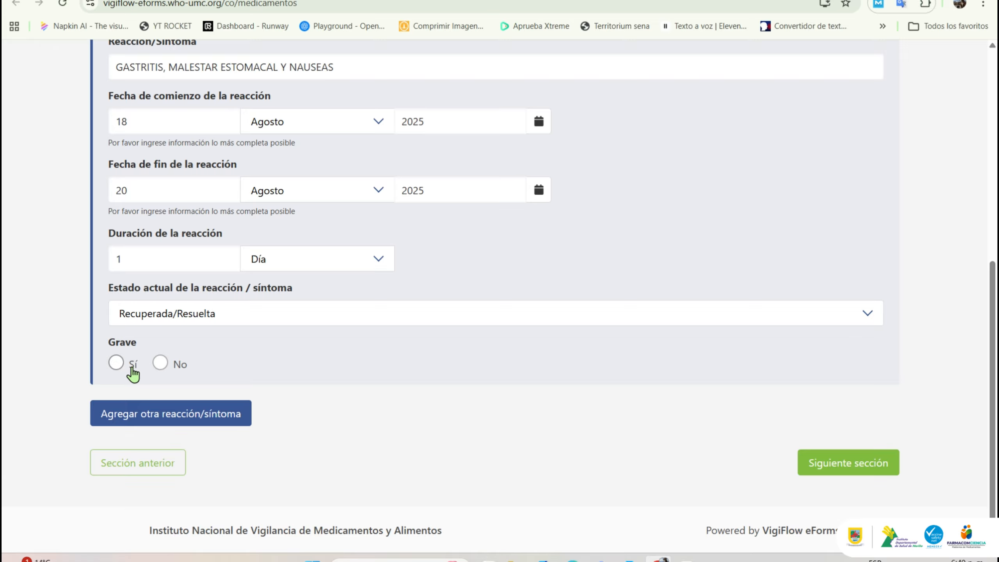
Step: Mark the reaction as not serious (Grave: No)
{"action": "left_click", "coordinate": [117, 364]}
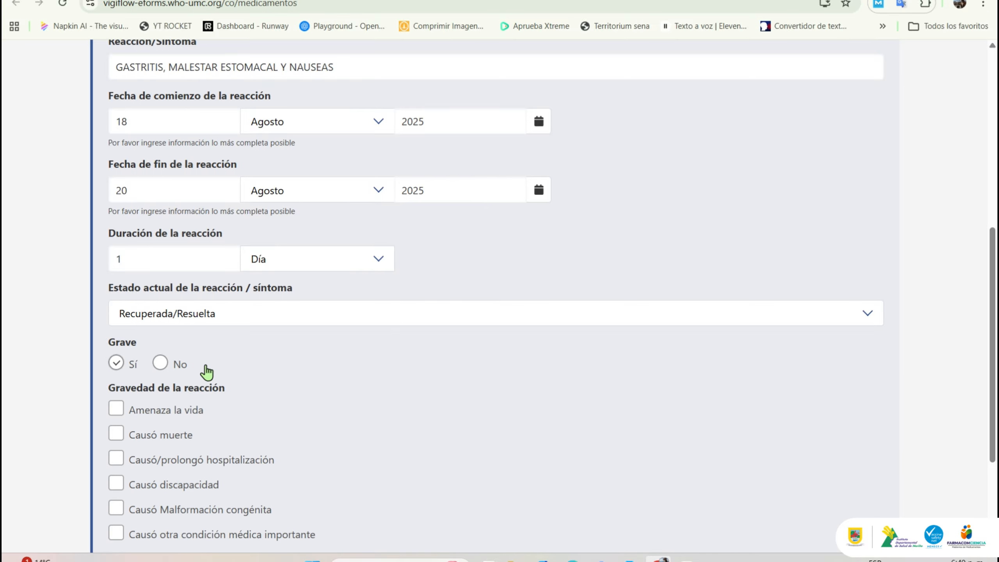
{"action": "scroll", "coordinate": [984, 301], "scroll_direction": "down", "scroll_amount": 1}
{"action": "left_click_drag", "start_coordinate": [996, 303], "coordinate": [997, 327]}
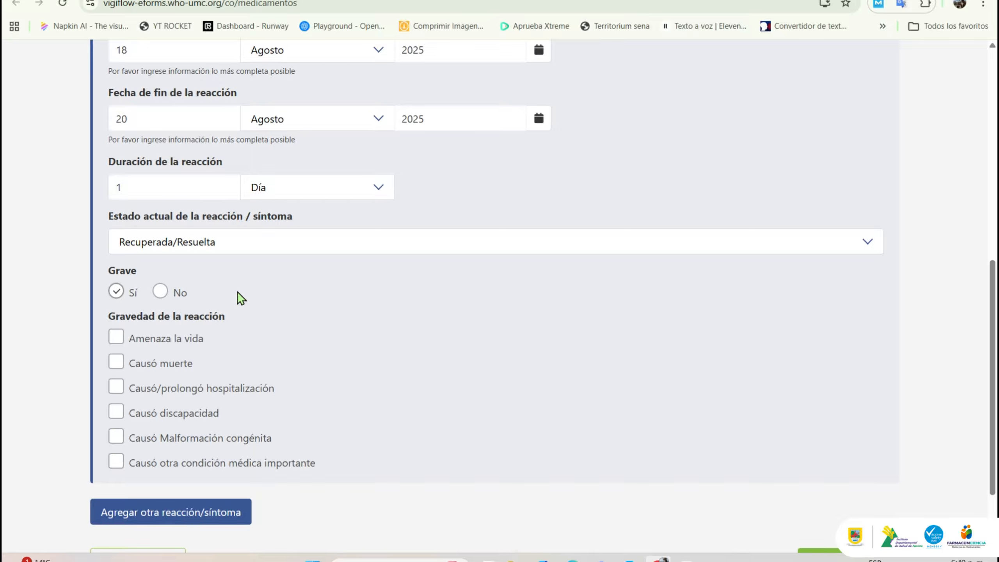
{"action": "left_click", "coordinate": [161, 291]}
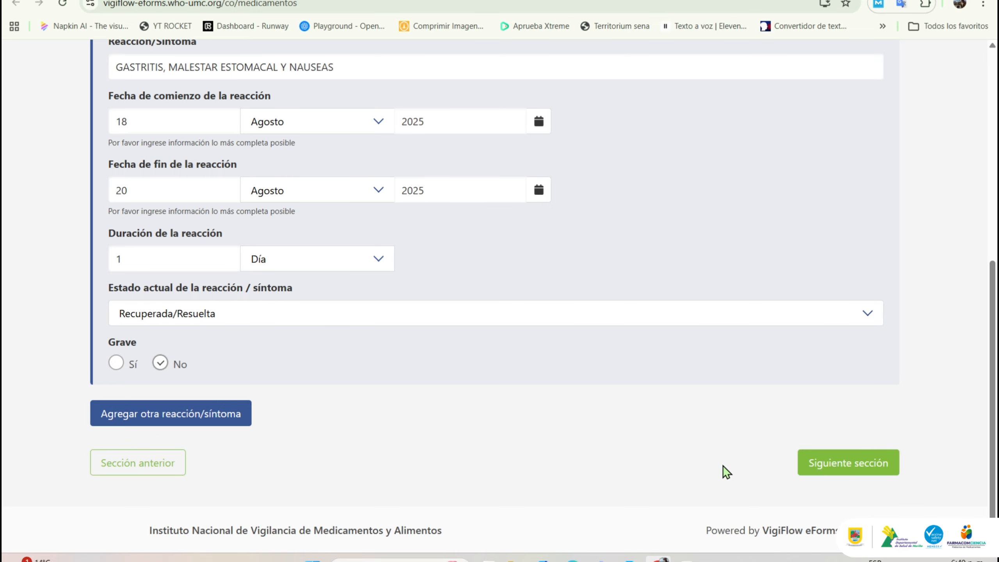
Step: Advance to the Medicamentos section of the report
{"action": "left_click", "coordinate": [842, 464]}
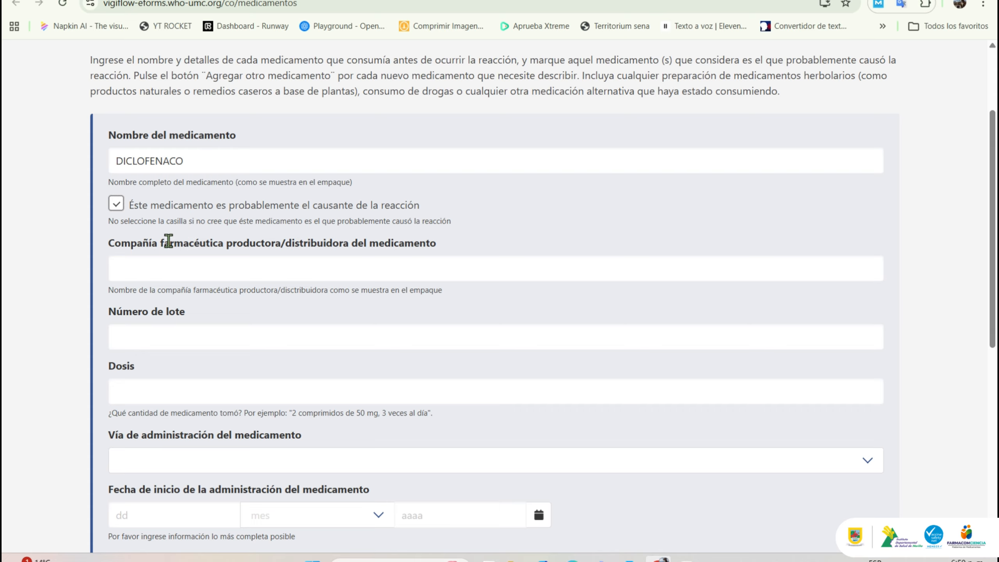
Step: Complete the medication as DICLOFENACO 50MG TABLETA RECUBIERTA, made by LABORATORIOS LUZCLARITA
{"action": "left_click", "coordinate": [212, 161]}
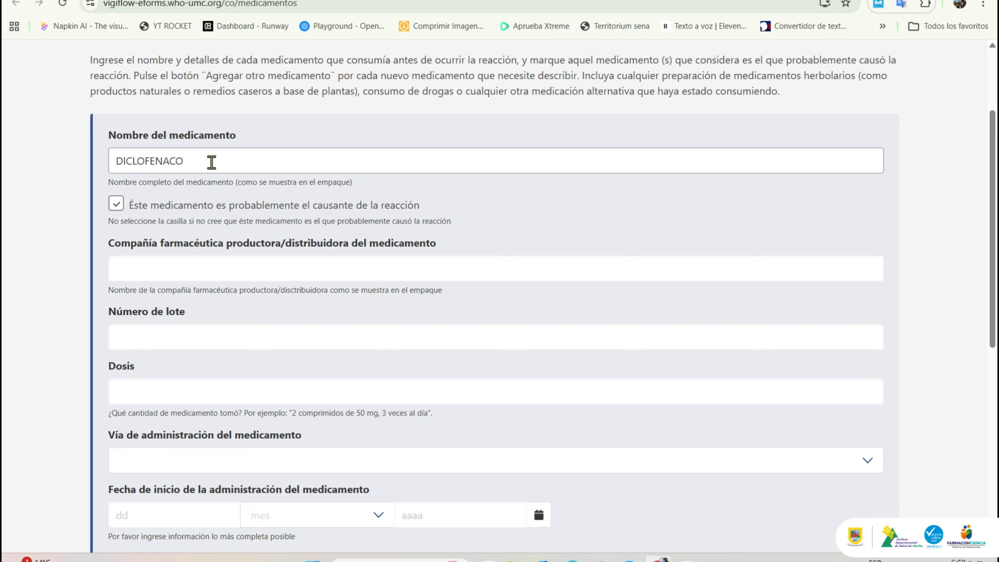
{"action": "type", "text": "50MG TABLETA RECUBIERTA"}
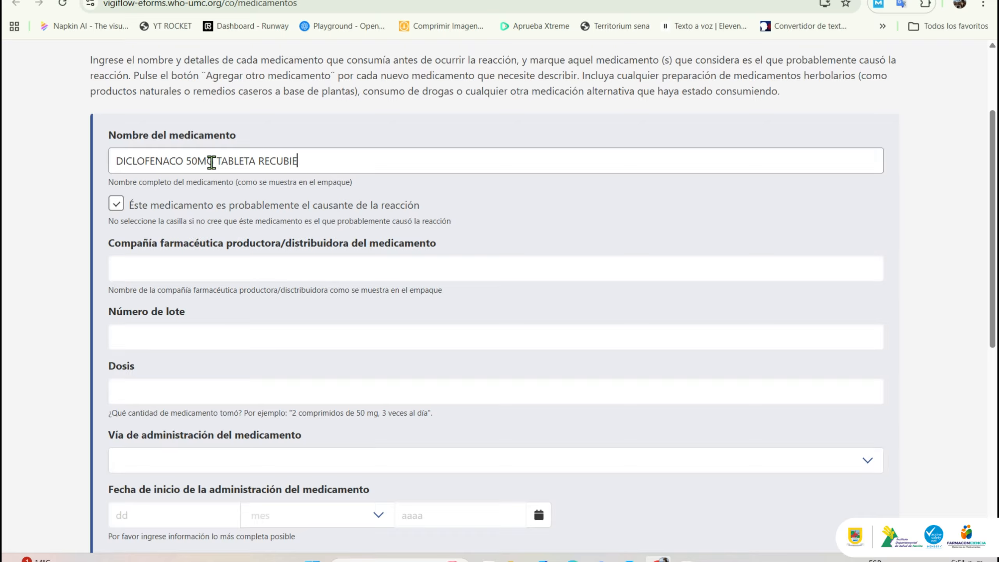
{"action": "left_click", "coordinate": [194, 274]}
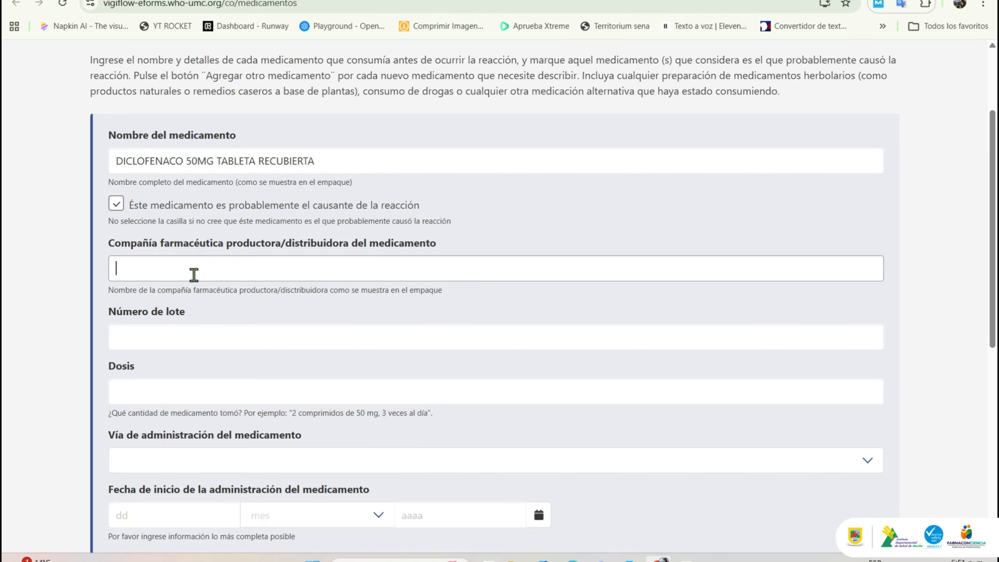
{"action": "type", "text": "LABORATORIOS"}
{"action": "type", "text": "LUZCL"}
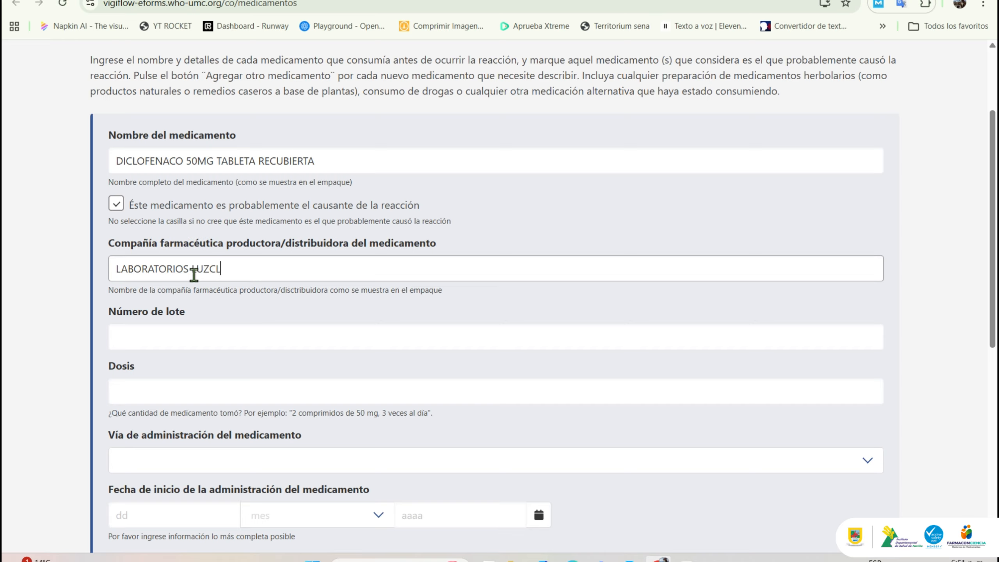
{"action": "type", "text": "ARITA"}
Step: Enter lot number c222222 and dose 2 TABLETAS CADA 12 HORAS
{"action": "left_click", "coordinate": [208, 330]}
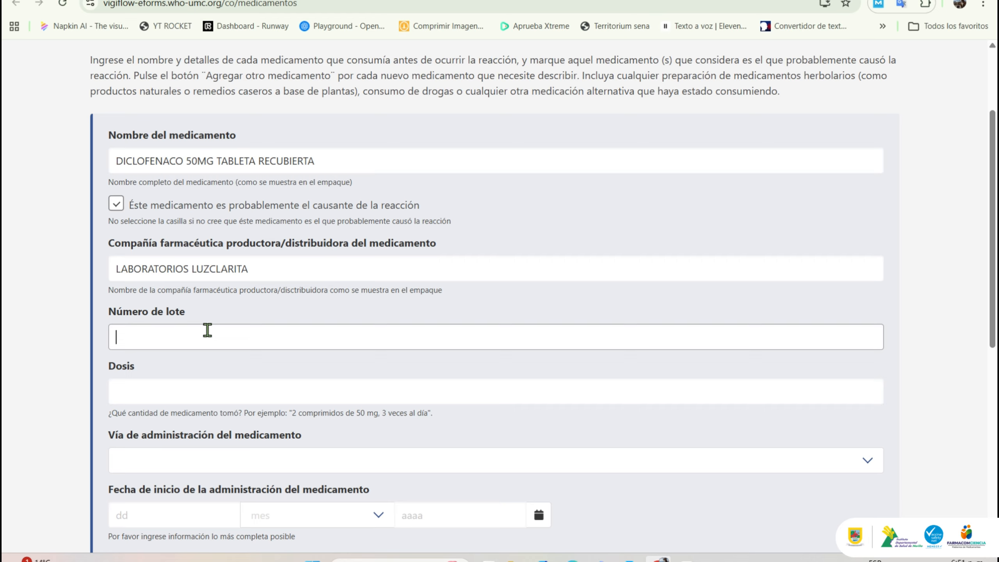
{"action": "type", "text": "c222222"}
{"action": "left_click", "coordinate": [176, 388]}
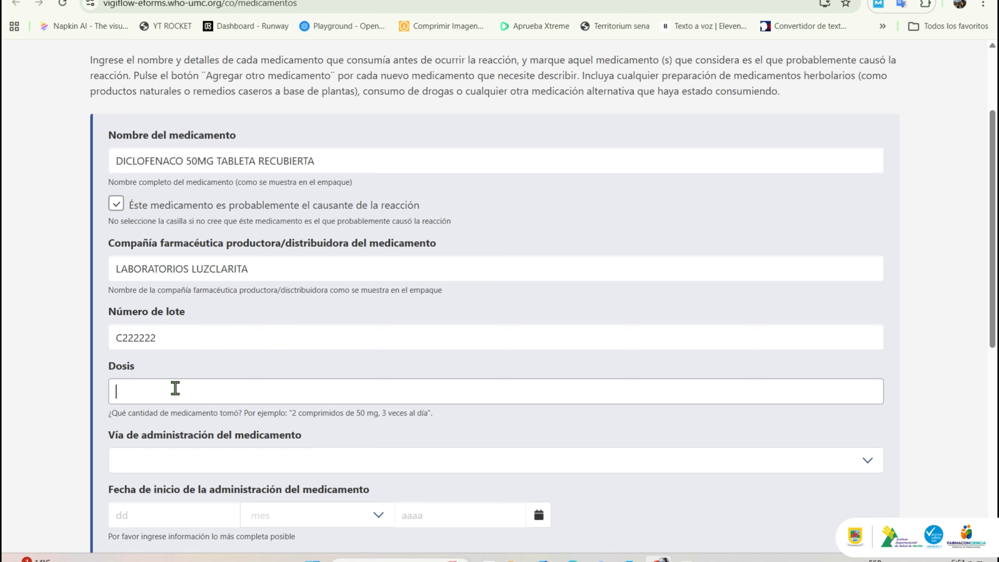
{"action": "type", "text": "2 TABLETAS CADA 12 HORAS"}
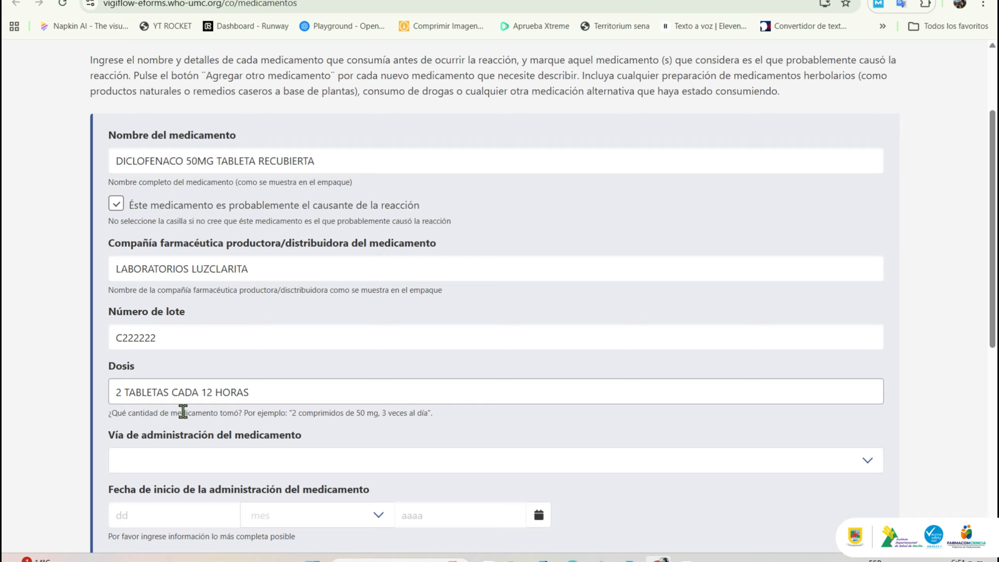
Step: Set the diclofenac administration route to Oral
{"action": "left_click", "coordinate": [196, 462]}
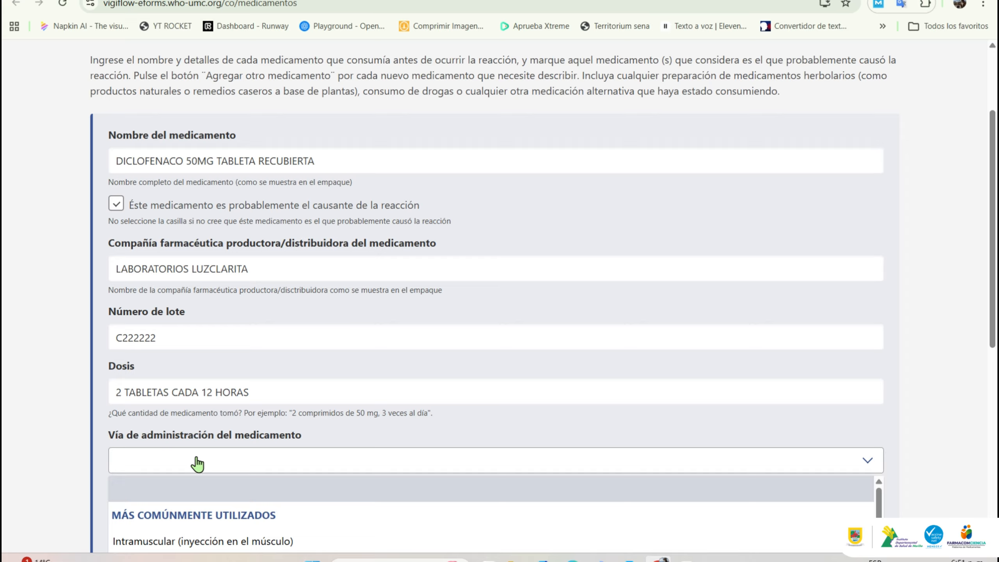
{"action": "left_click_drag", "start_coordinate": [997, 193], "coordinate": [996, 225]}
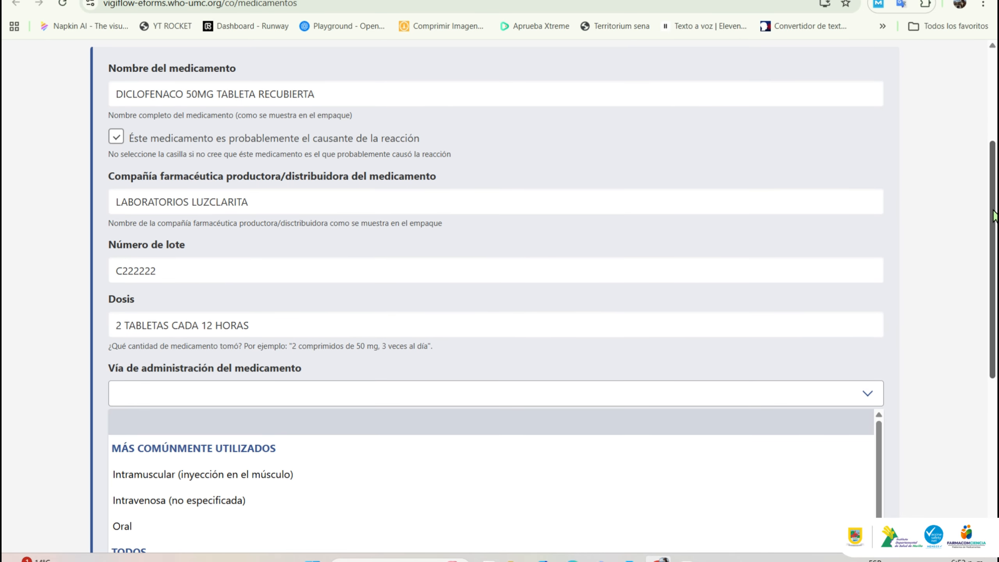
{"action": "left_click_drag", "start_coordinate": [994, 216], "coordinate": [995, 282]}
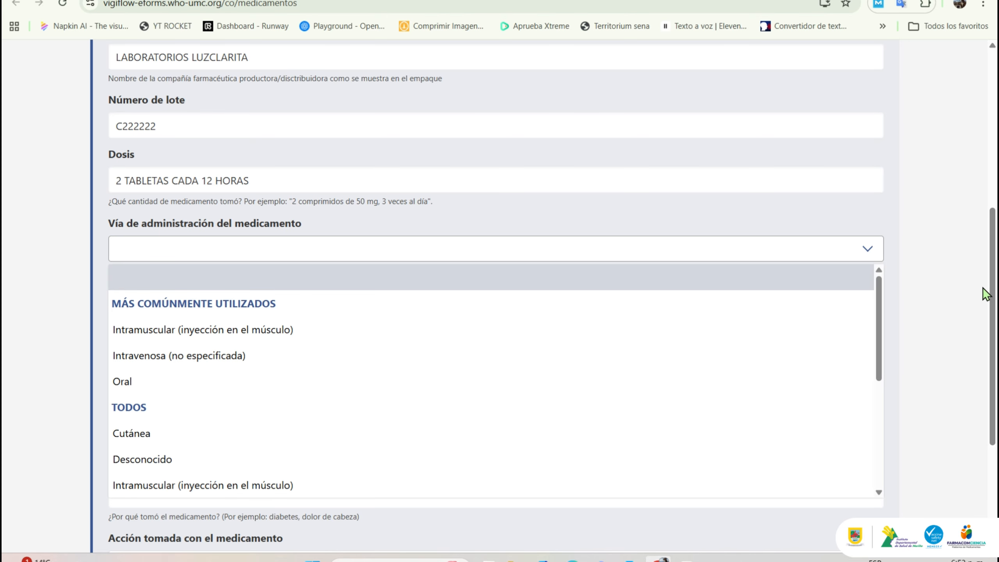
{"action": "left_click", "coordinate": [671, 384]}
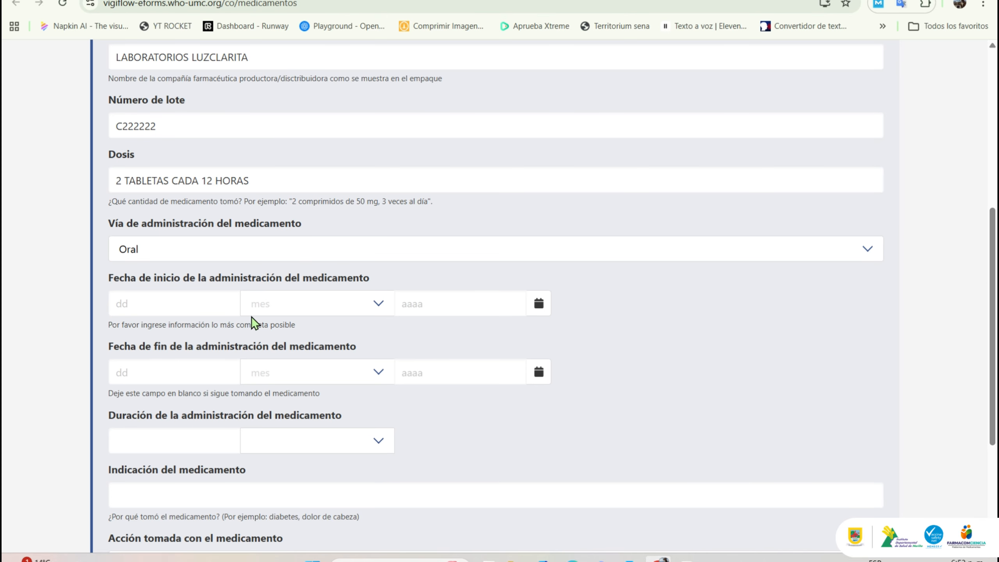
Step: Set the treatment start date to 18 Agosto 2025
{"action": "left_click", "coordinate": [218, 302]}
{"action": "type", "text": "18"}
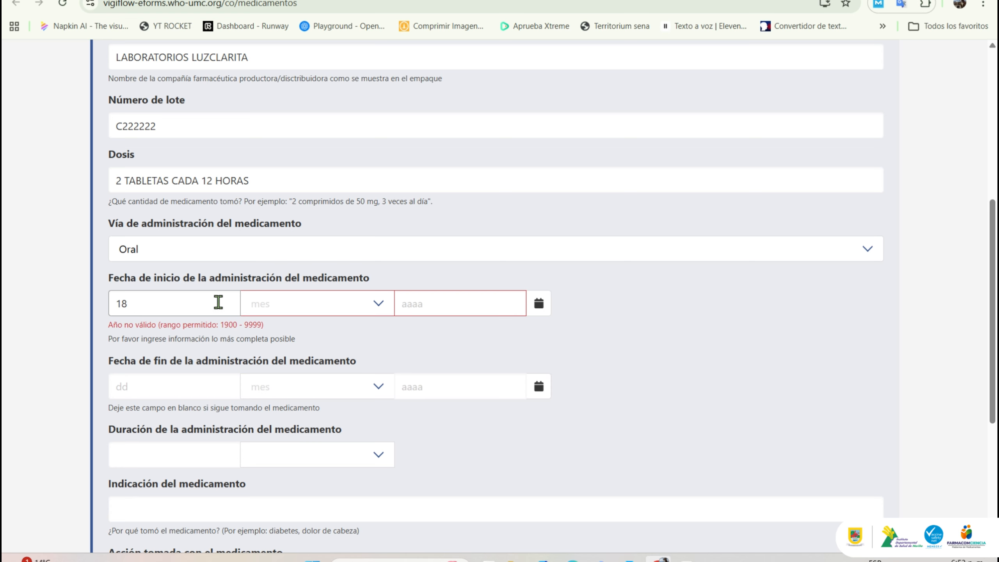
{"action": "left_click", "coordinate": [254, 308]}
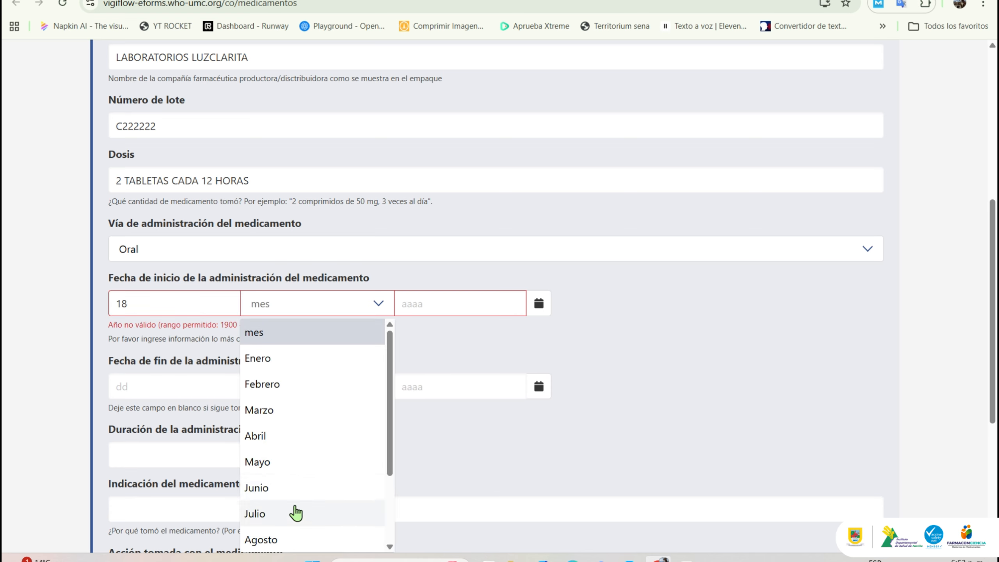
{"action": "left_click", "coordinate": [299, 537]}
{"action": "left_click", "coordinate": [437, 301]}
{"action": "type", "text": "2025"}
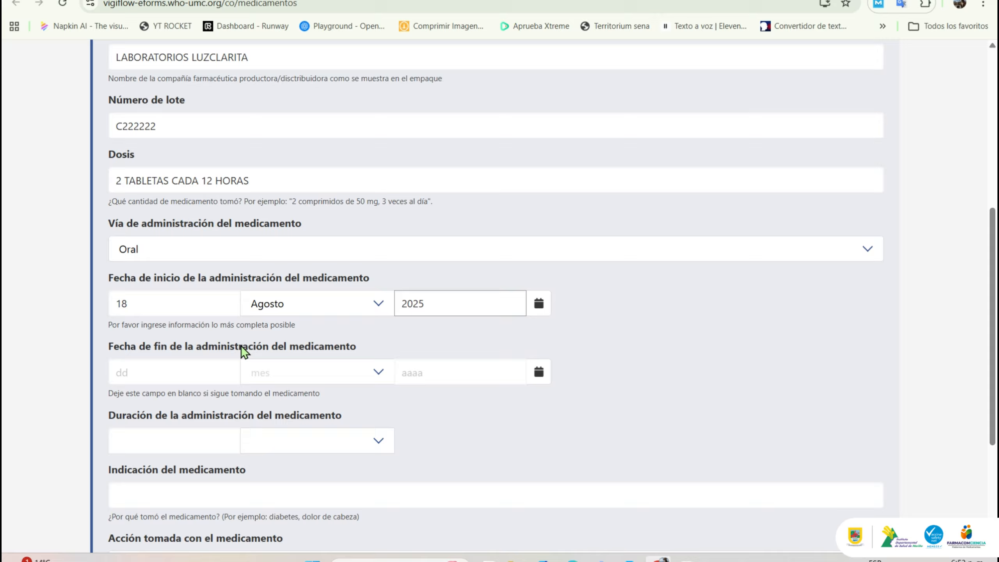
Step: Set the treatment end date to 28 Agosto 2025 and duration to 10
{"action": "left_click", "coordinate": [207, 372]}
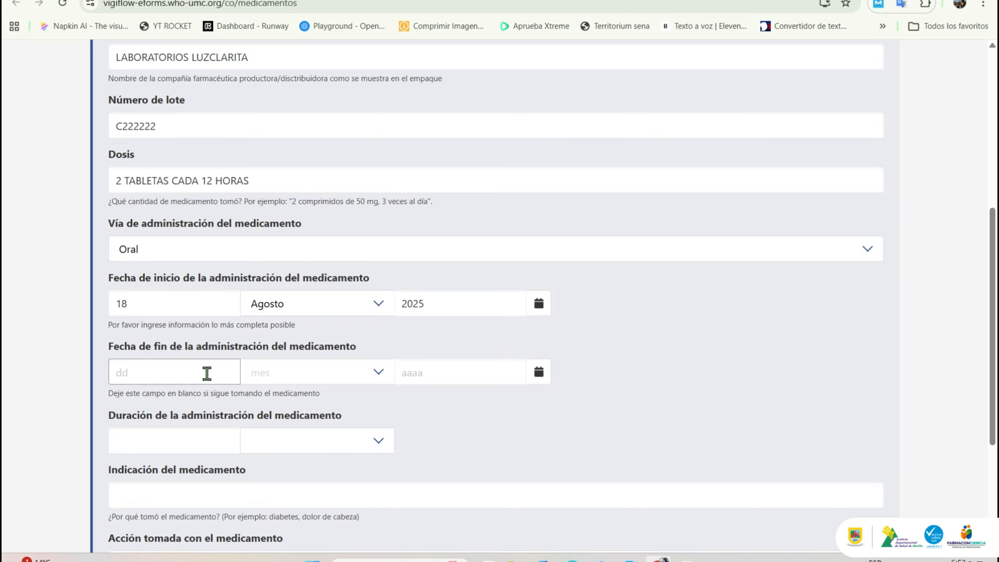
{"action": "type", "text": "28"}
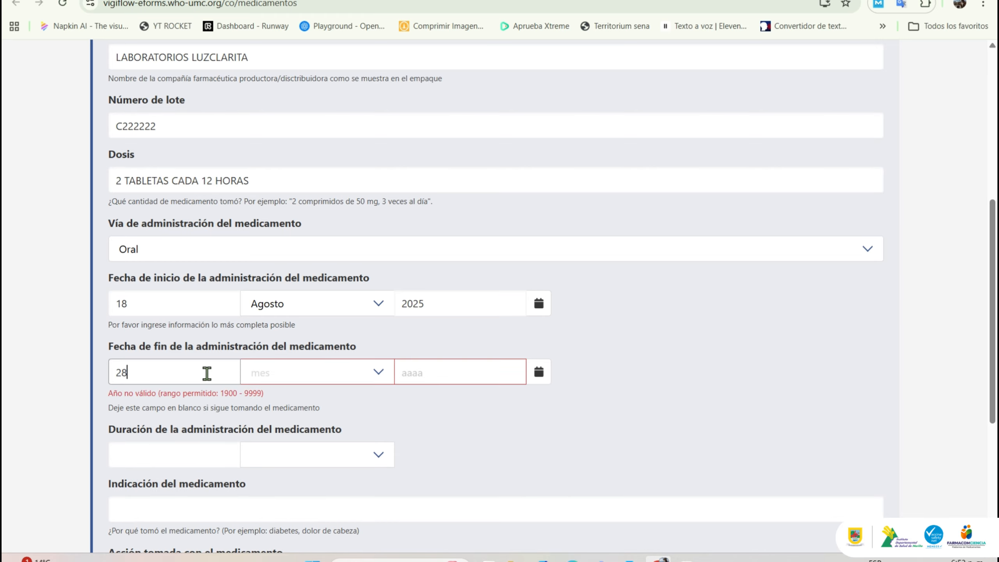
{"action": "left_click", "coordinate": [296, 372]}
{"action": "scroll", "coordinate": [390, 455], "scroll_direction": "down", "scroll_amount": 1}
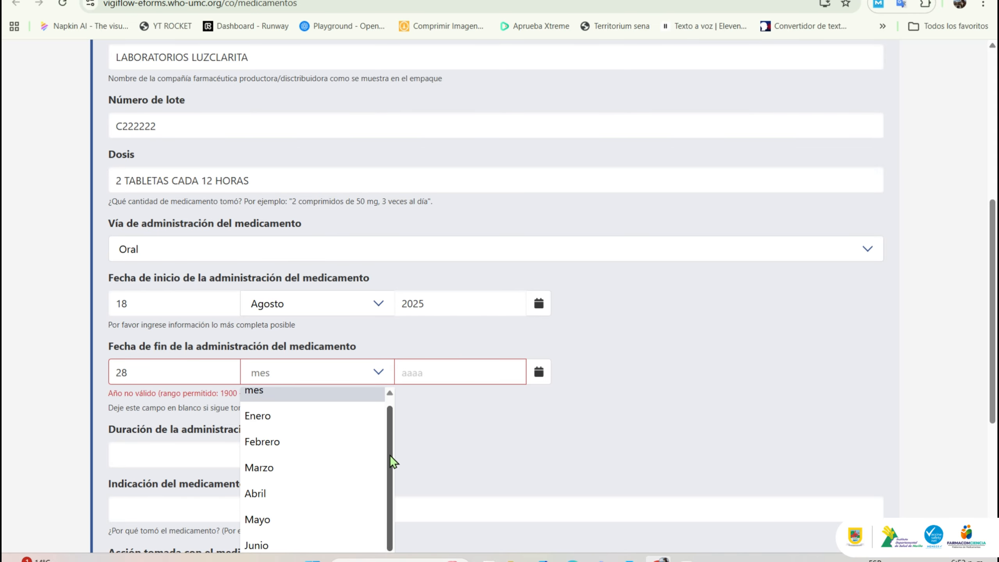
{"action": "scroll", "coordinate": [390, 456], "scroll_direction": "down", "scroll_amount": 2}
{"action": "left_click", "coordinate": [331, 518]}
{"action": "left_click", "coordinate": [417, 374]}
{"action": "type", "text": "2025"}
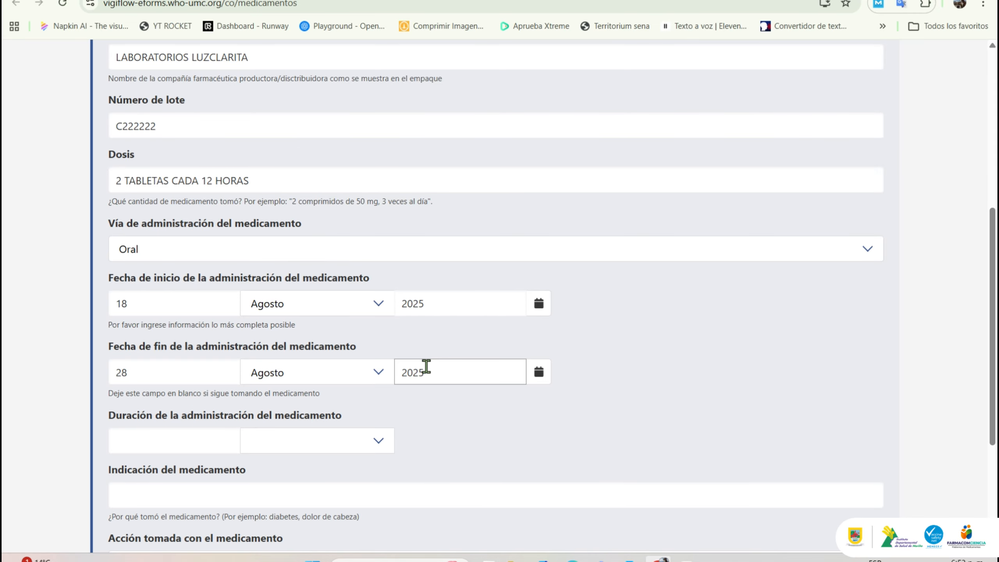
{"action": "left_click", "coordinate": [186, 446]}
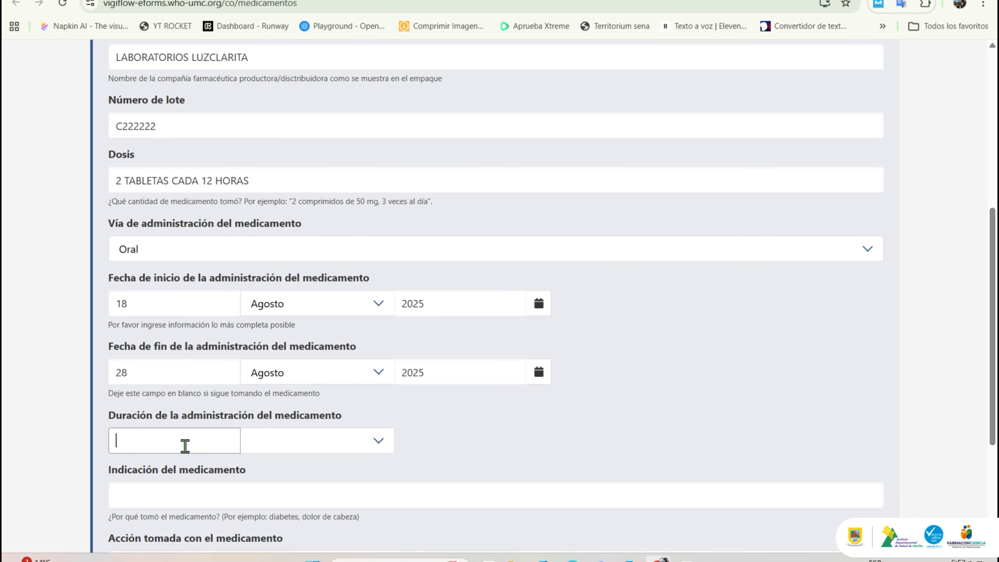
{"action": "type", "text": "10"}
Step: Set the treatment duration unit to Día and the indication to ESGUINCE
{"action": "scroll", "coordinate": [948, 317], "scroll_direction": "down", "scroll_amount": 2}
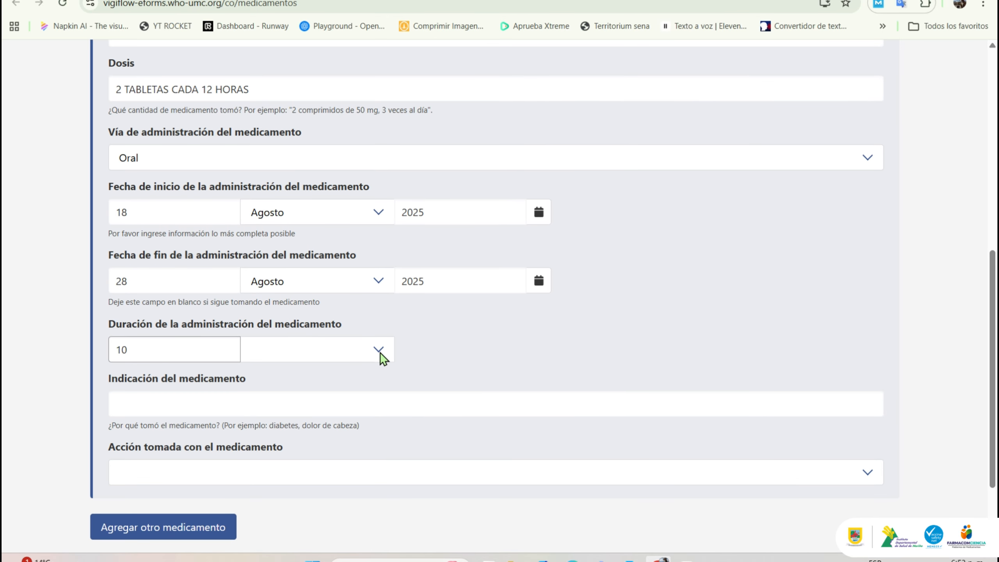
{"action": "left_click", "coordinate": [363, 357]}
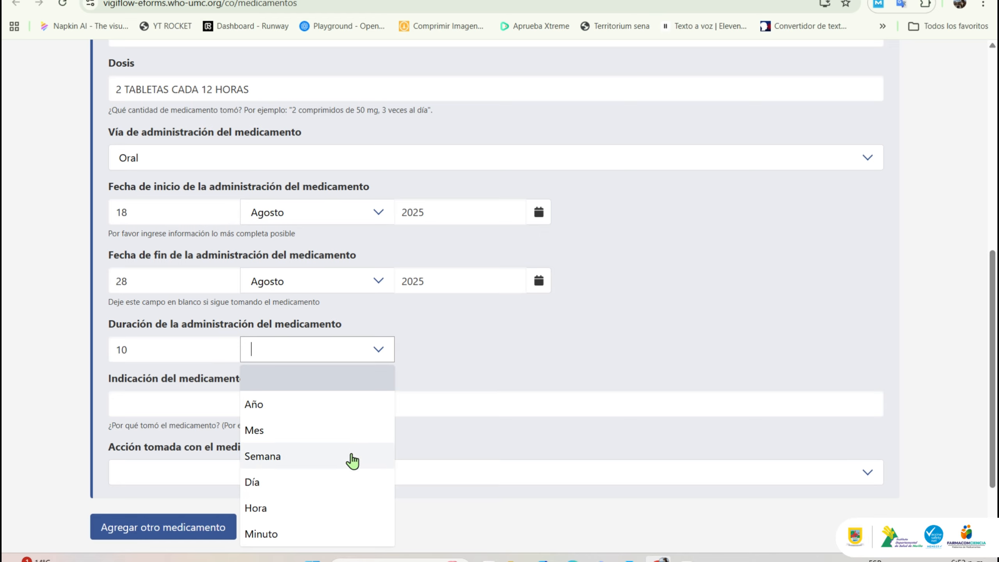
{"action": "left_click", "coordinate": [350, 480]}
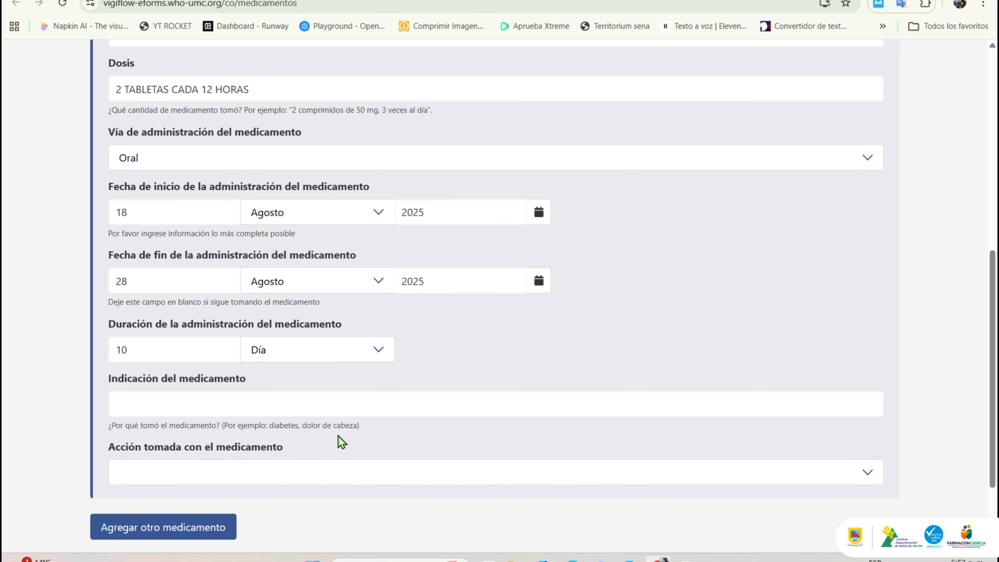
{"action": "left_click", "coordinate": [321, 400]}
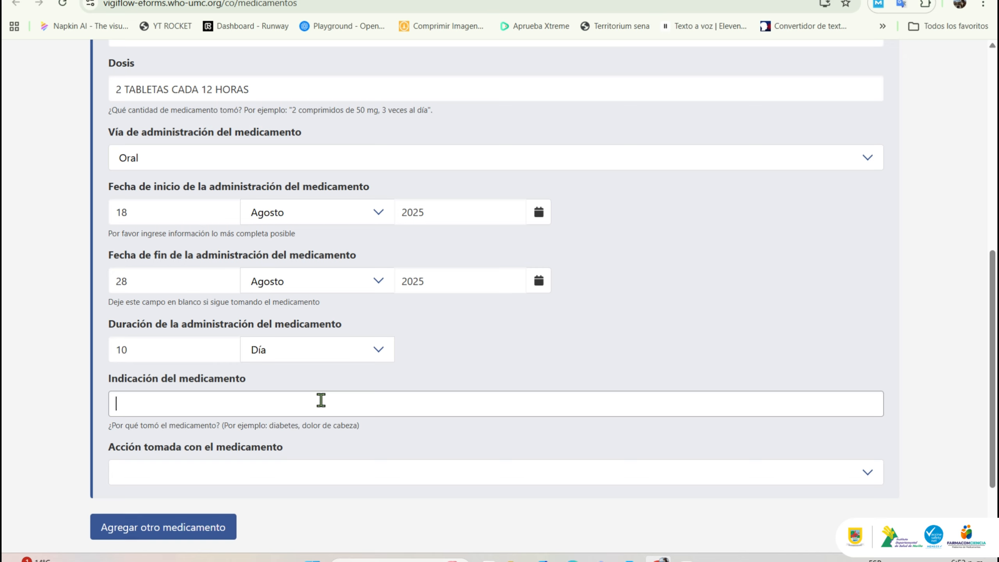
{"action": "type", "text": "ESGUINCE"}
{"action": "scroll", "coordinate": [839, 473], "scroll_direction": "down", "scroll_amount": 1}
Step: Set the diclofenac's action taken to Dosis no modificada and move to the next section
{"action": "scroll", "coordinate": [943, 384], "scroll_direction": "down", "scroll_amount": 1}
{"action": "left_click", "coordinate": [875, 367]}
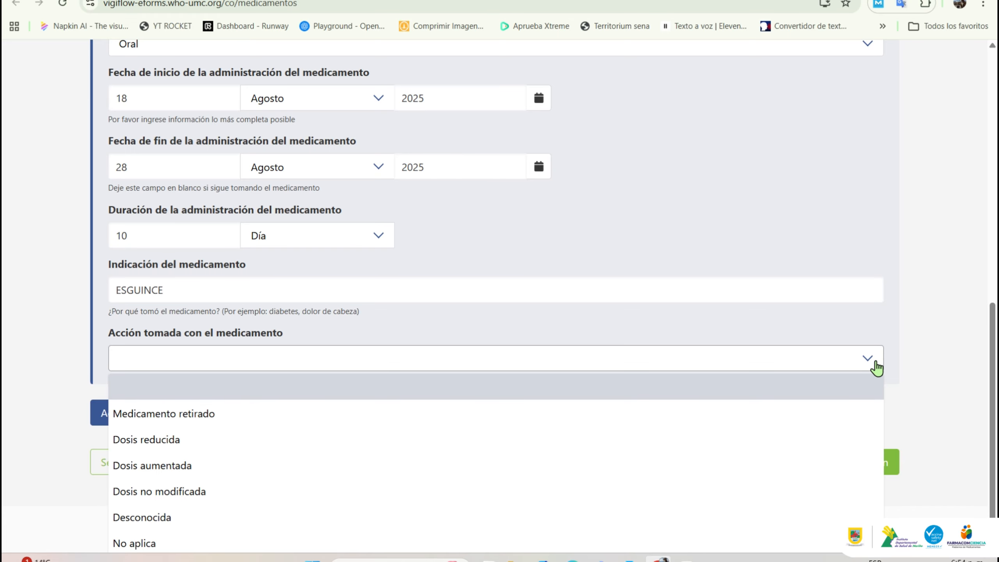
{"action": "left_click_drag", "start_coordinate": [995, 364], "coordinate": [996, 367]}
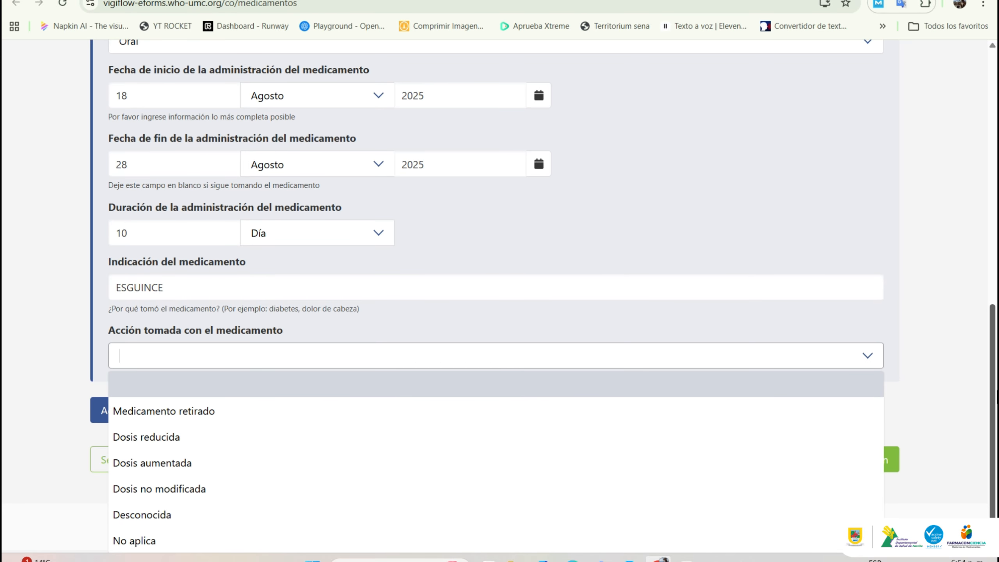
{"action": "left_click", "coordinate": [643, 495]}
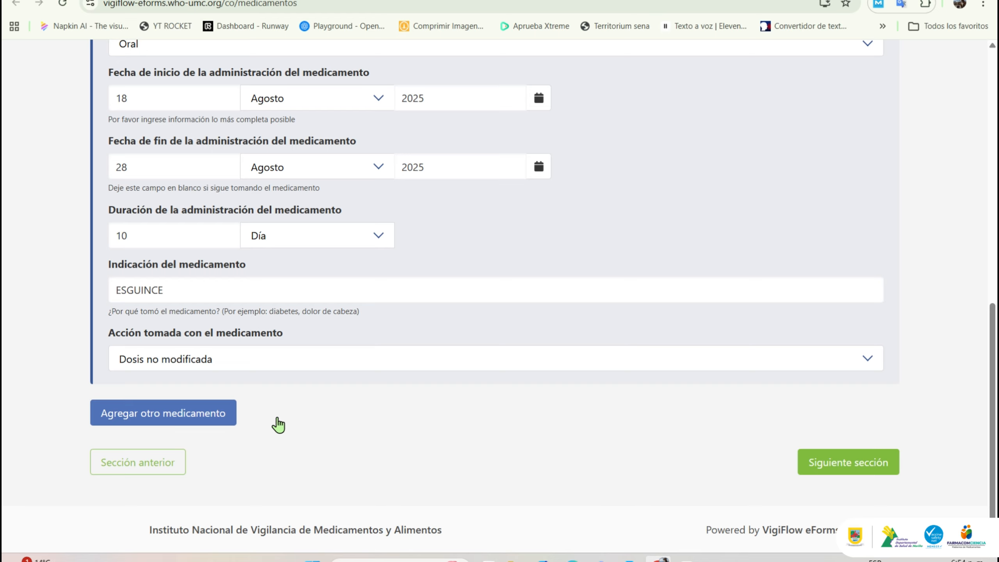
{"action": "left_click", "coordinate": [882, 479]}
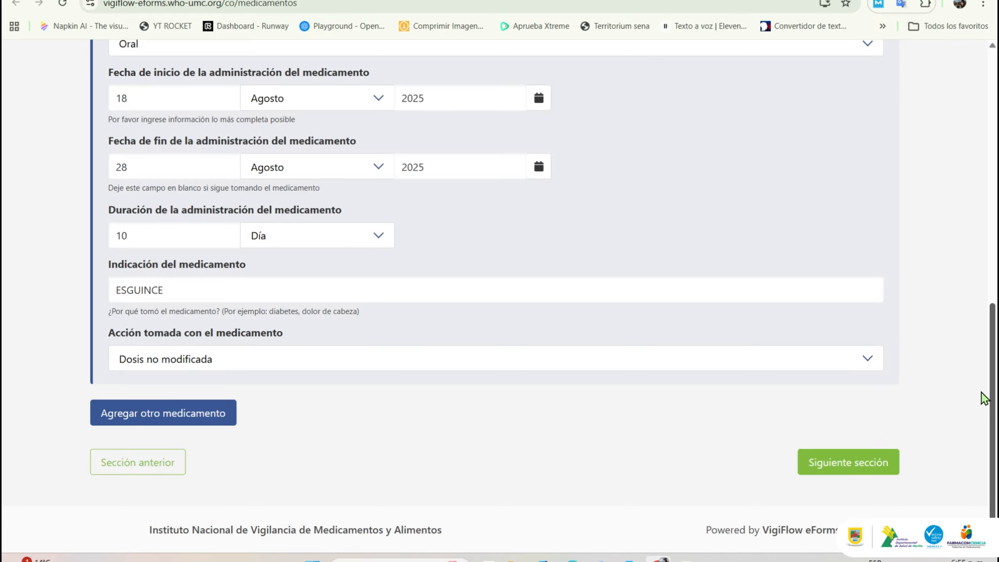
Step: In Información adicional, list the history: SIN ANTECEDENTES PATOLOGICOS, ALERGIA A MARISCOS, occasional alcohol, IBUPROFENO+METOCARBAMOL, intermittent fasting
{"action": "left_click", "coordinate": [870, 460]}
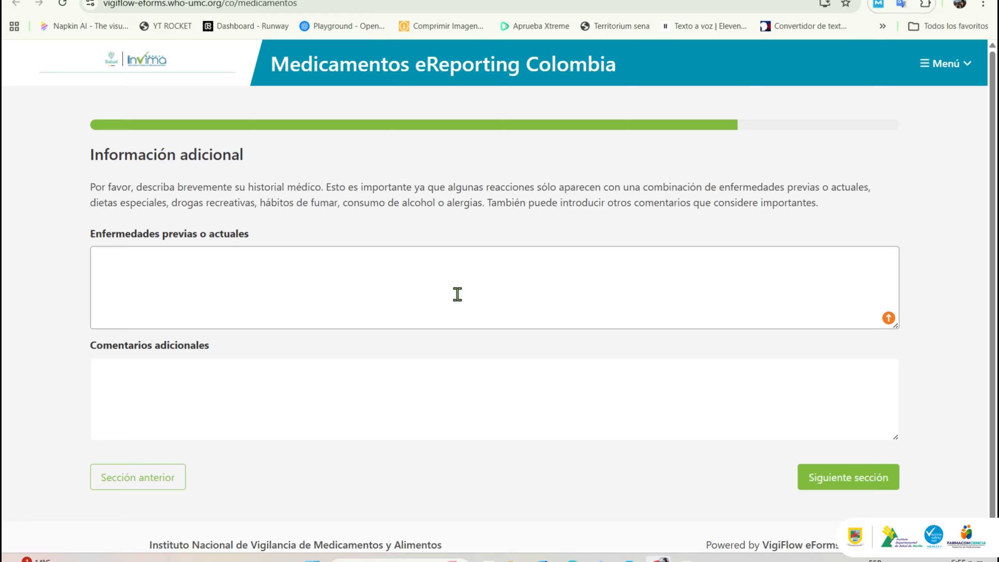
{"action": "type", "text": "SIN ANTECEDENTES PATOLOGICOS"}
{"action": "key", "text": "Return"}
{"action": "type", "text": "ALERGIA A MAR"}
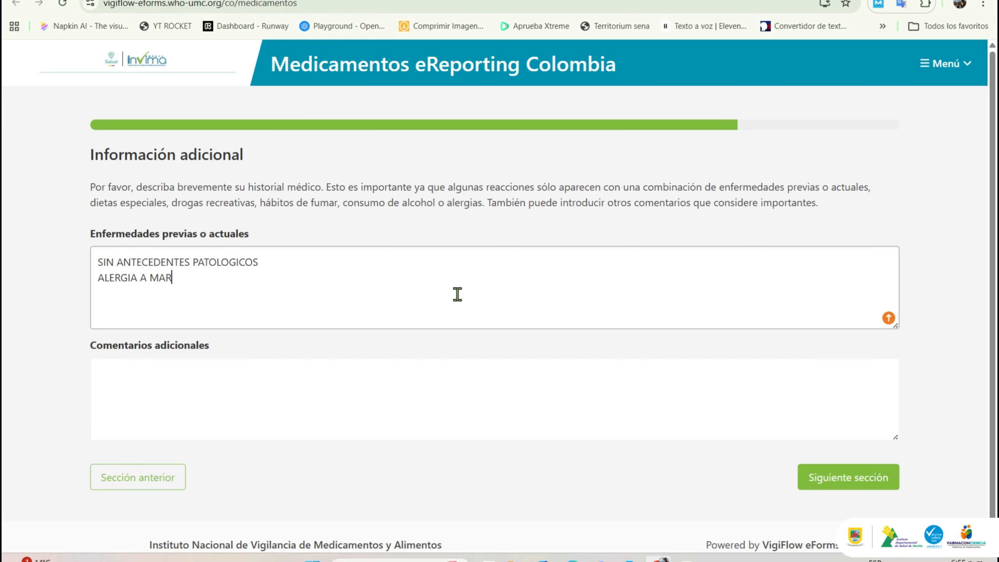
{"action": "type", "text": "ISCOS"}
{"action": "key", "text": "Return"}
{"action": "type", "text": "CONSUMO DE ALCOHOL OCASIONAL"}
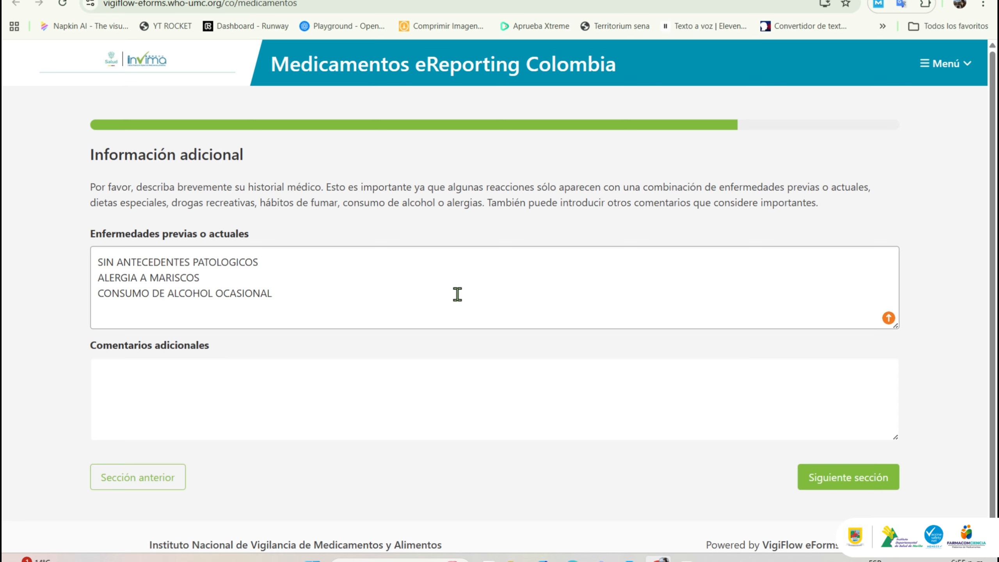
{"action": "key", "text": "Return"}
{"action": "type", "text": "IBUPROFENO+METOCARBAMOL POR DO"}
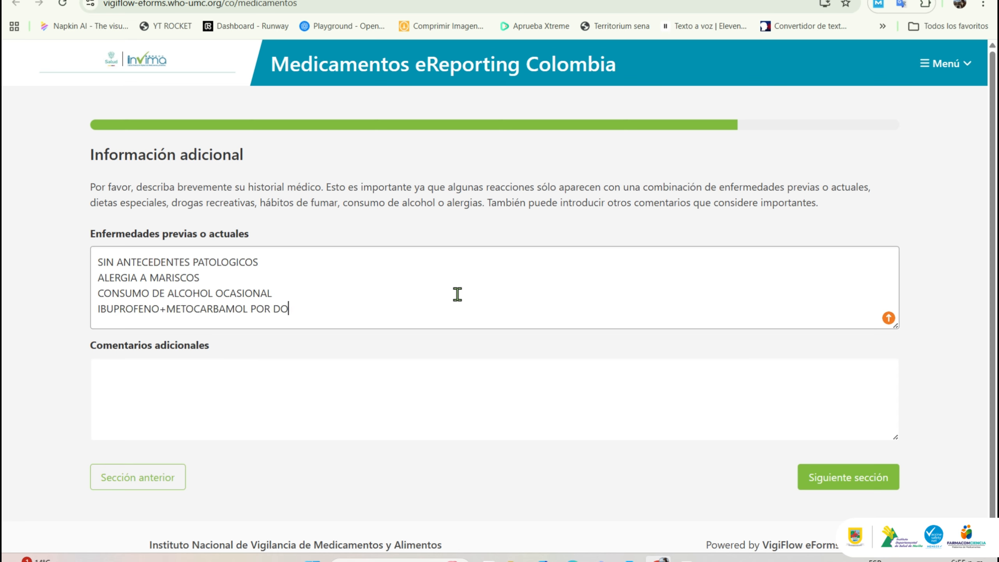
{"action": "type", "text": "LOR DE ESPALDA"}
{"action": "key", "text": "Return"}
{"action": "type", "text": "NINGUNA DIETA ESPECIAL, PRACTICO AYUNO INTERMITENTE"}
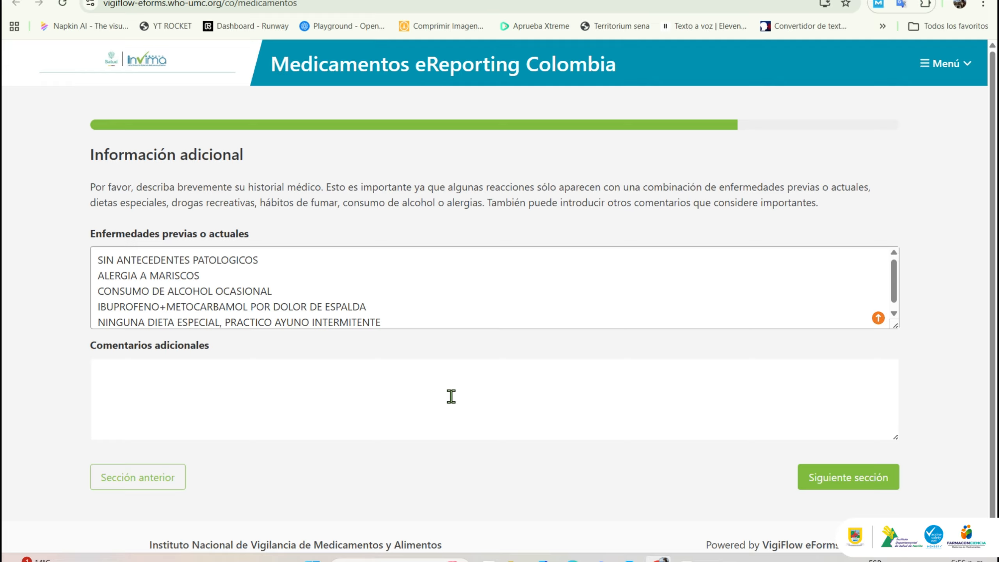
Step: Add a comment about stomach burning during IBUPROFENO+METOCARBAMOL use, then continue to contact information
{"action": "left_click", "coordinate": [427, 384]}
{"action": "type", "text": "D"}
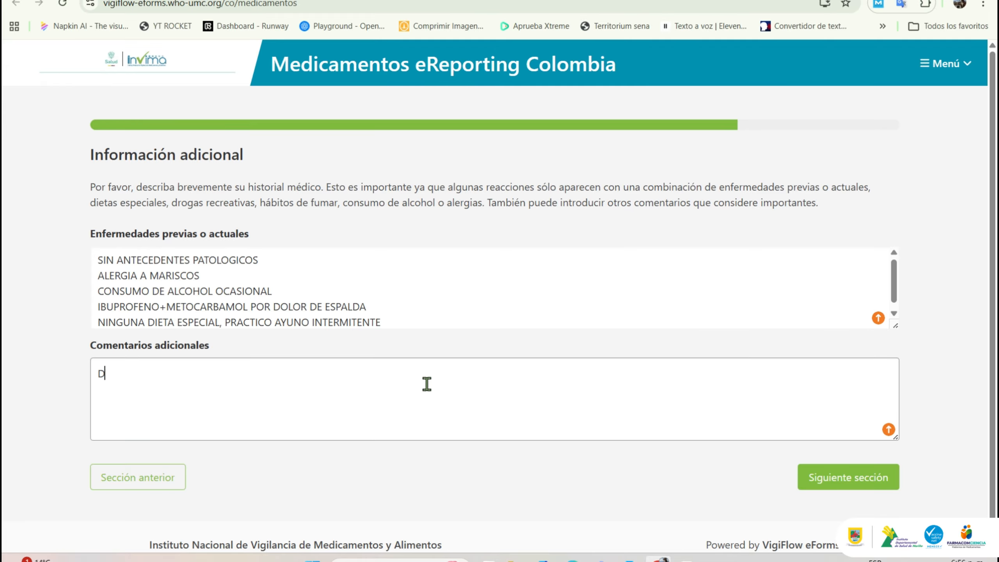
{"action": "type", "text": "URANTE CONSUMO DE IBUPROF"}
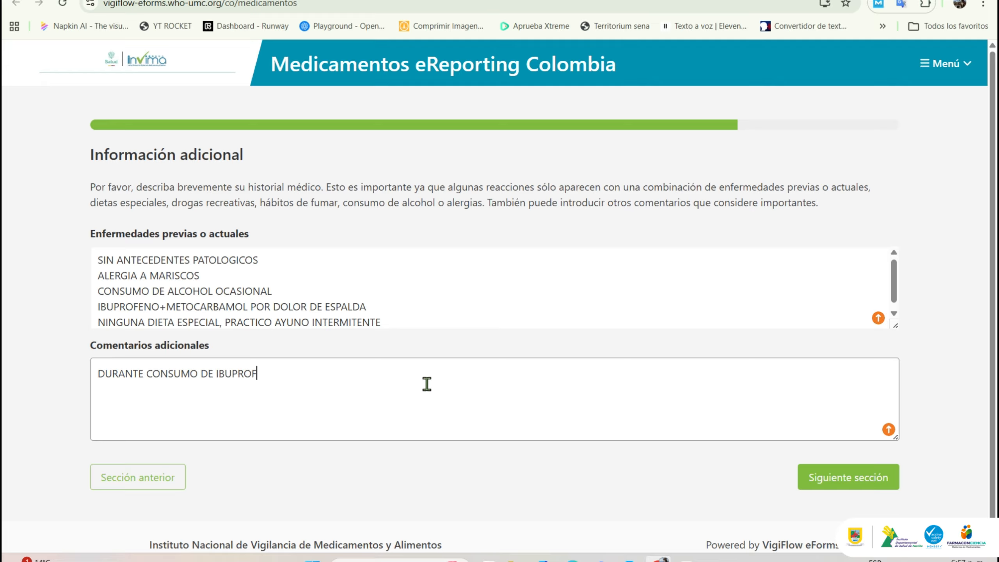
{"action": "type", "text": "ENO+METOCARBAMOL TUV"}
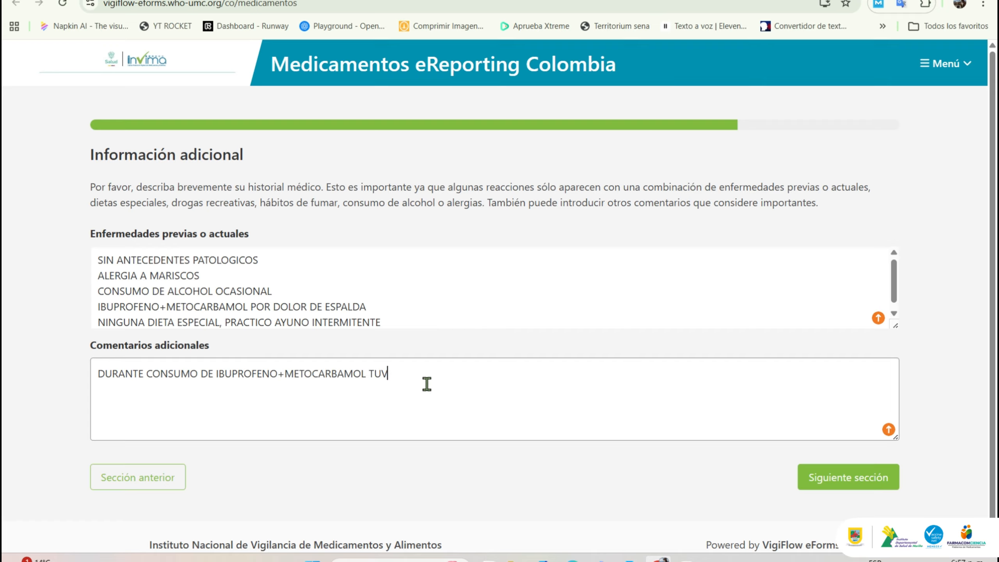
{"action": "type", "text": "E SENSACION DE ARDOR EN ESTOMAG"}
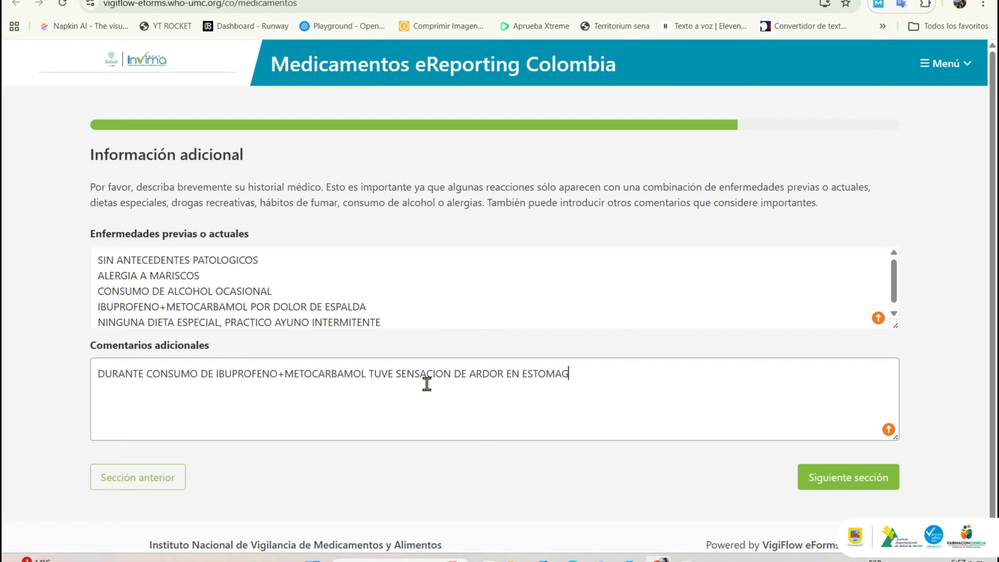
{"action": "type", "text": "O SIMILIAR A LA DESCRITA EN ESTE REPORTE SIN"}
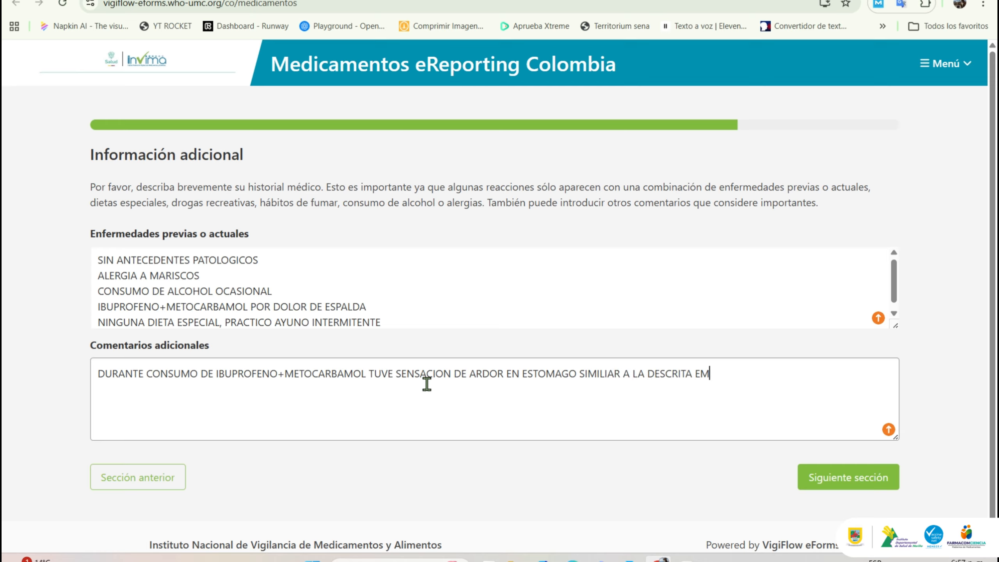
{"action": "type", "text": " EMBA"}
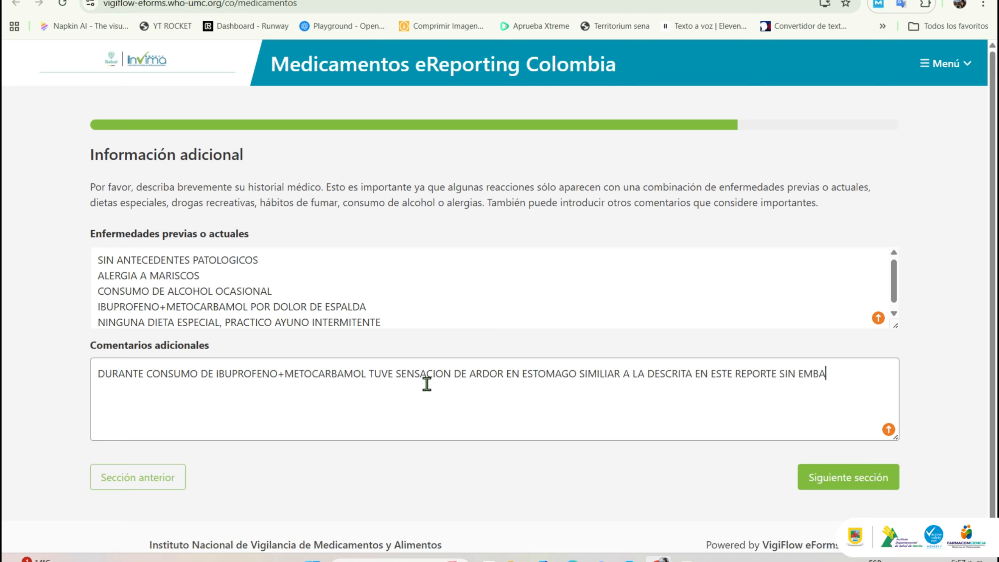
{"action": "type", "text": "RGO NO PRESENTABA TANTAS NAUSEAS"}
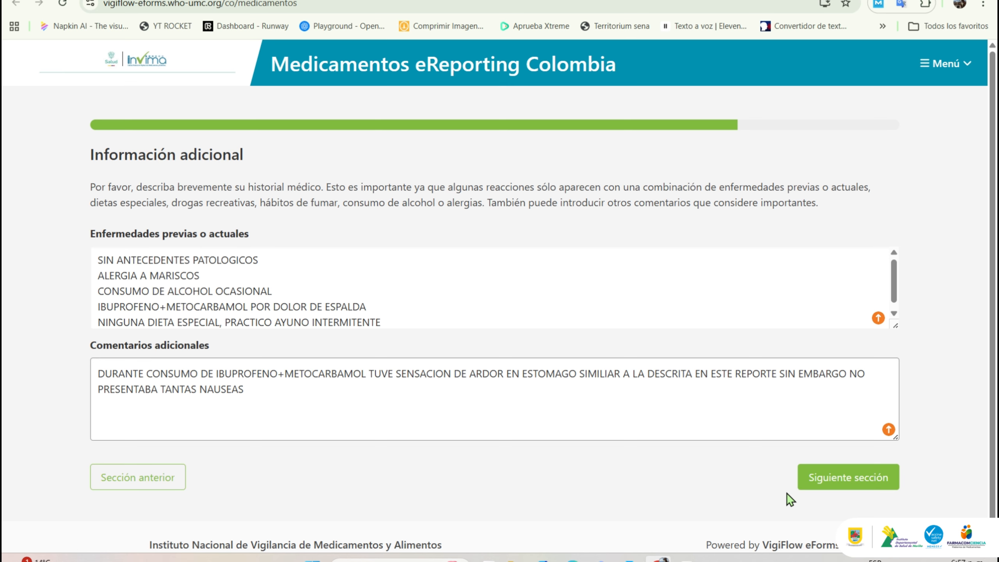
{"action": "left_click", "coordinate": [830, 478]}
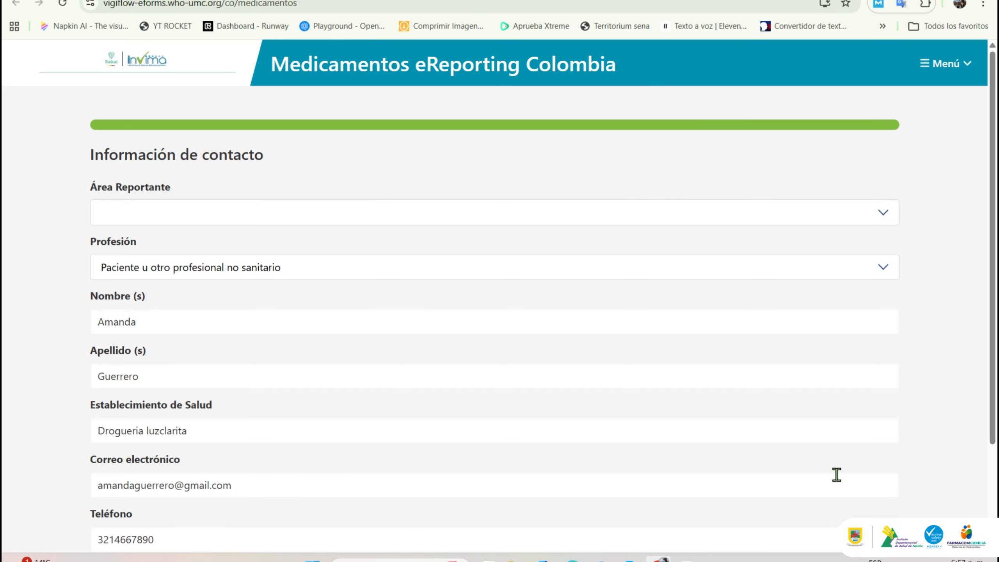
Step: Set Área Reportante to NARIÑO and Profesión to Otro profesional de la salud
{"action": "left_click", "coordinate": [722, 215]}
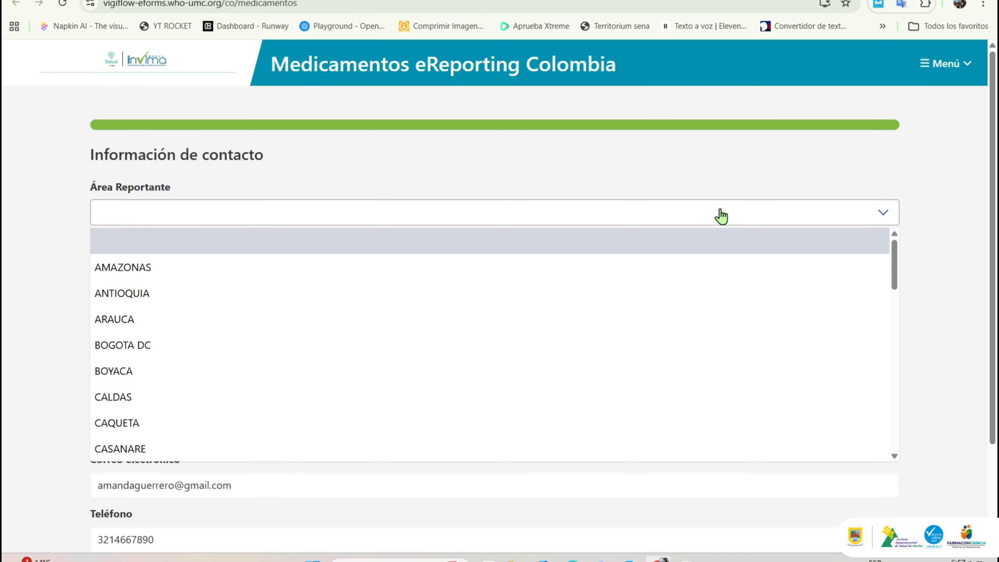
{"action": "type", "text": "N"}
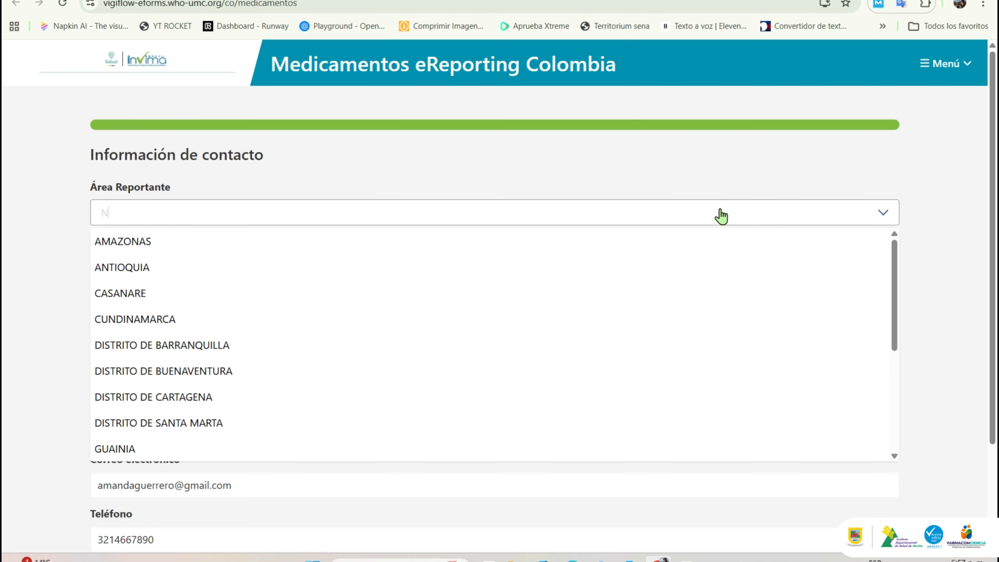
{"action": "type", "text": "AR"}
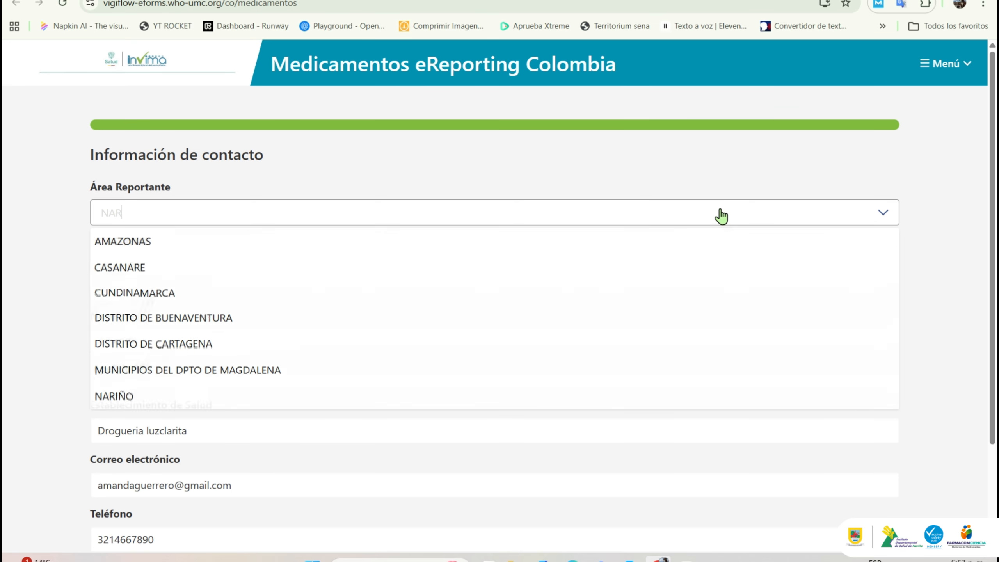
{"action": "left_click", "coordinate": [665, 263]}
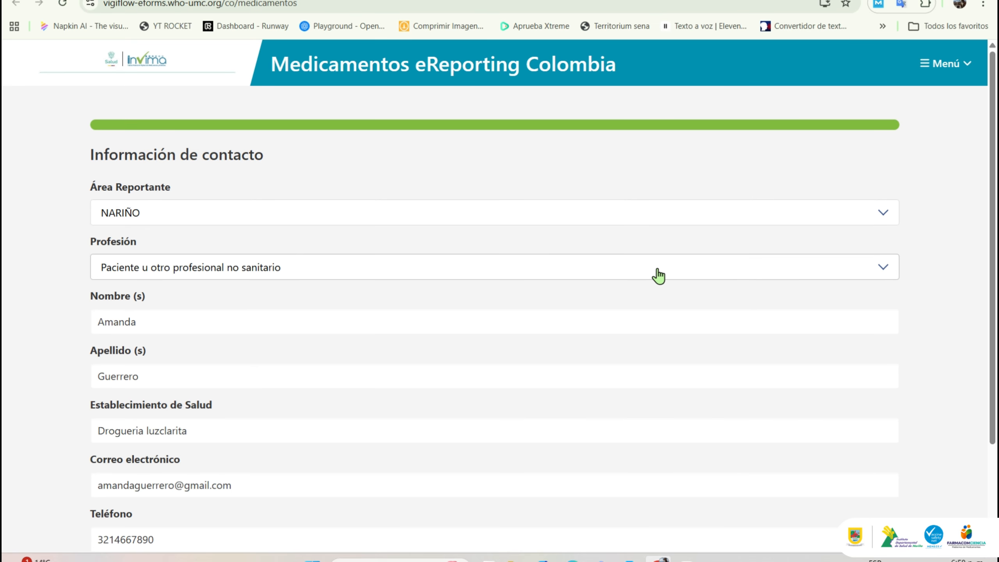
{"action": "left_click", "coordinate": [636, 277]}
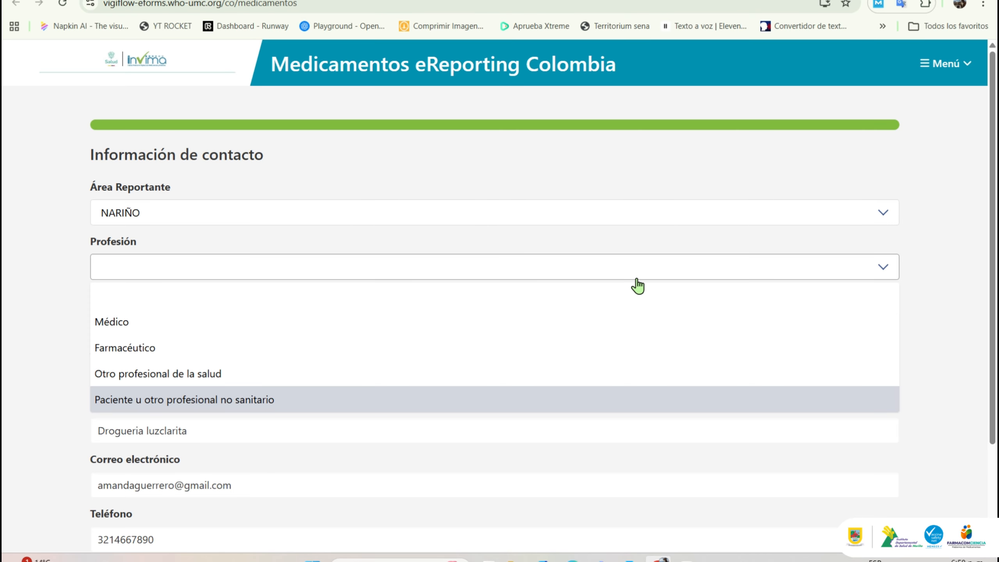
{"action": "left_click", "coordinate": [602, 379]}
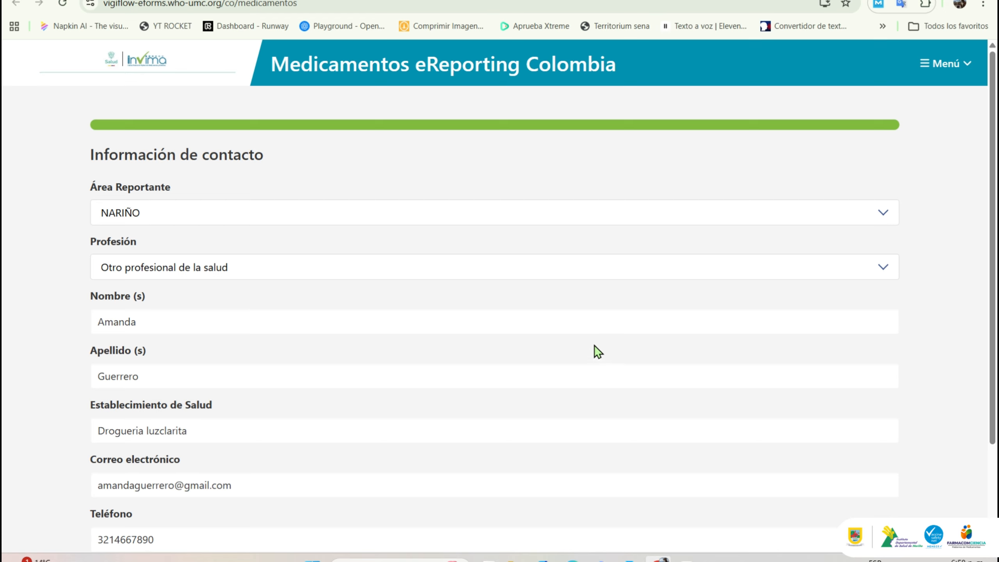
Step: Retype the reporter's first name and last name in uppercase
{"action": "left_click", "coordinate": [591, 331]}
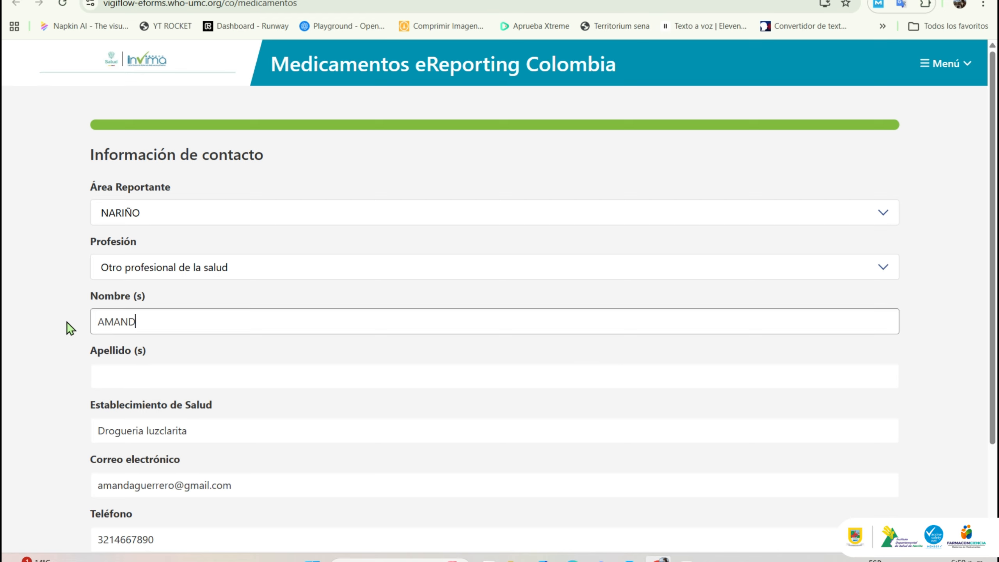
{"action": "left_click", "coordinate": [113, 371]}
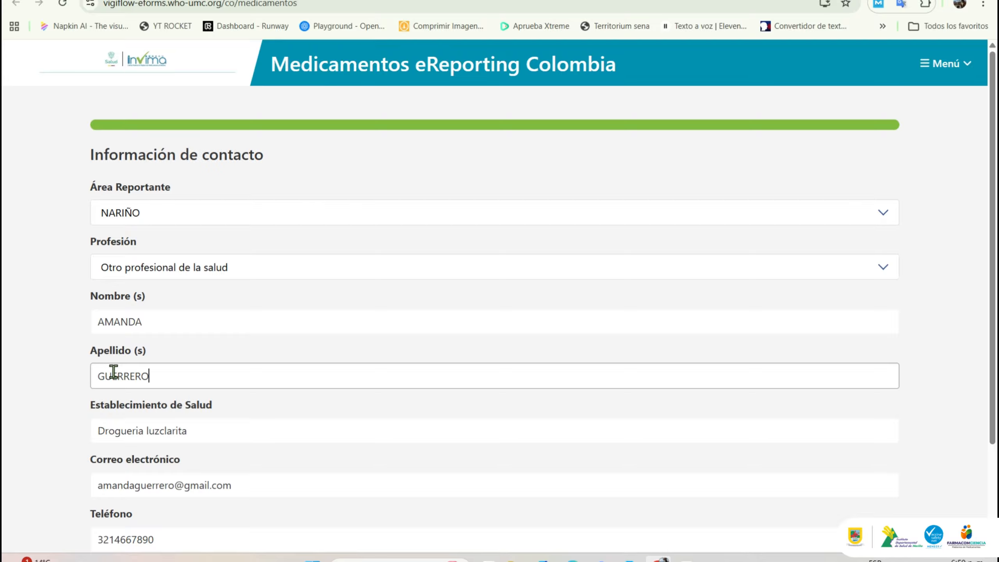
Step: Add 'pasto, nariño' to the health establishment name and submit the report
{"action": "scroll", "coordinate": [114, 372], "scroll_direction": "down", "scroll_amount": 2}
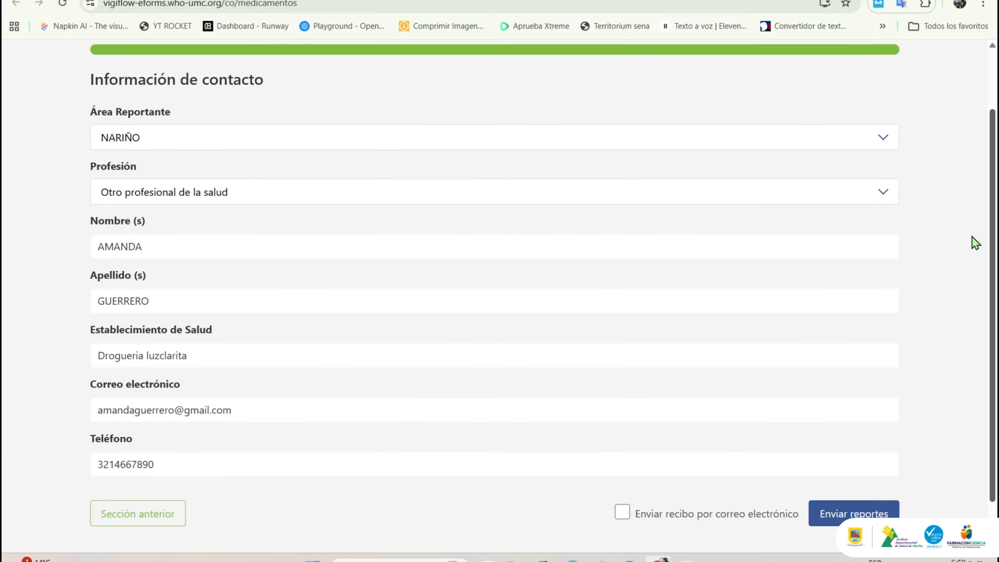
{"action": "left_click", "coordinate": [210, 357]}
{"action": "key", "text": "ctrl+BackSpace"}
{"action": "type", "text": "luzcla"}
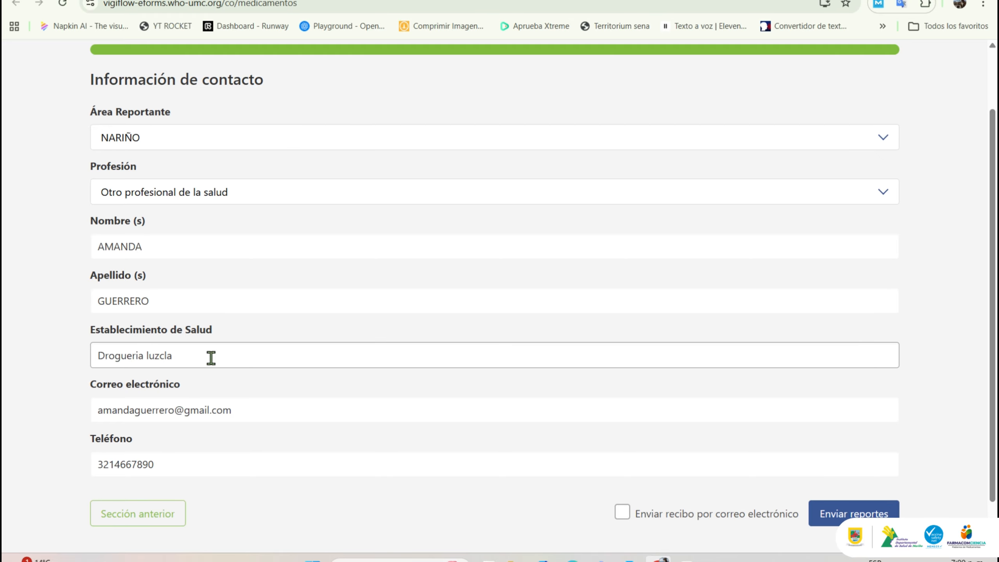
{"action": "scroll", "coordinate": [209, 357], "scroll_direction": "up", "scroll_amount": 1}
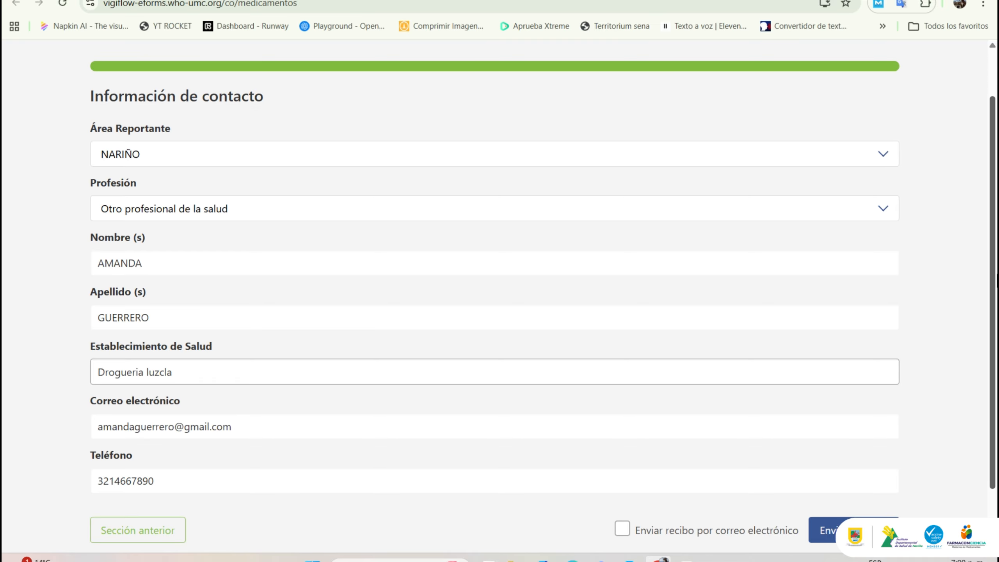
{"action": "type", "text": "pasto, nariño"}
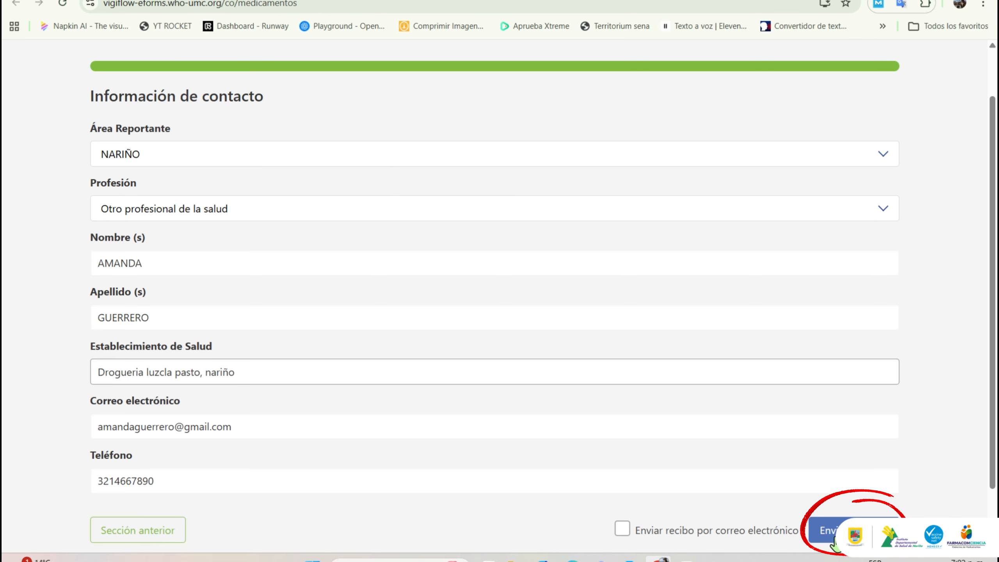
{"action": "left_click", "coordinate": [834, 544]}
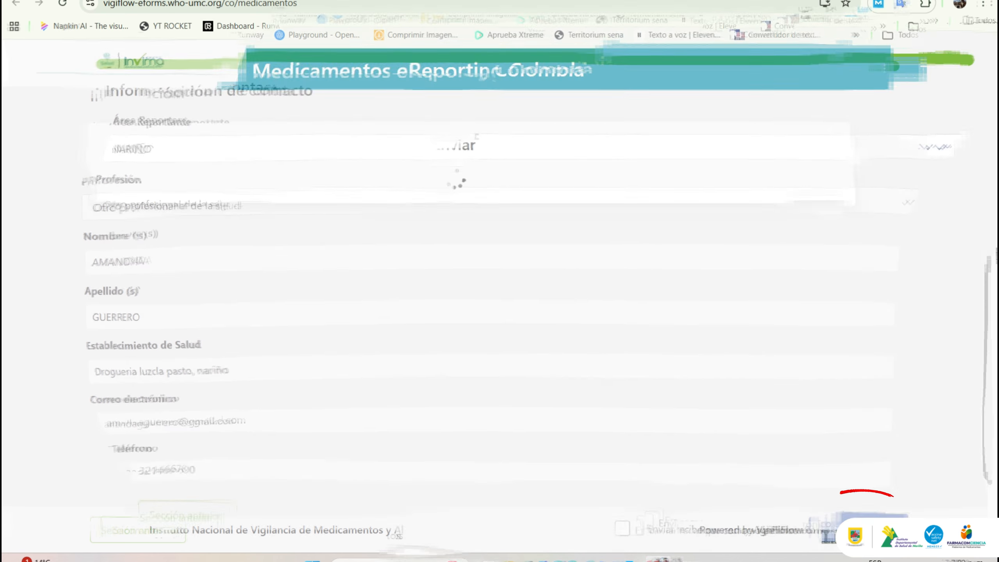